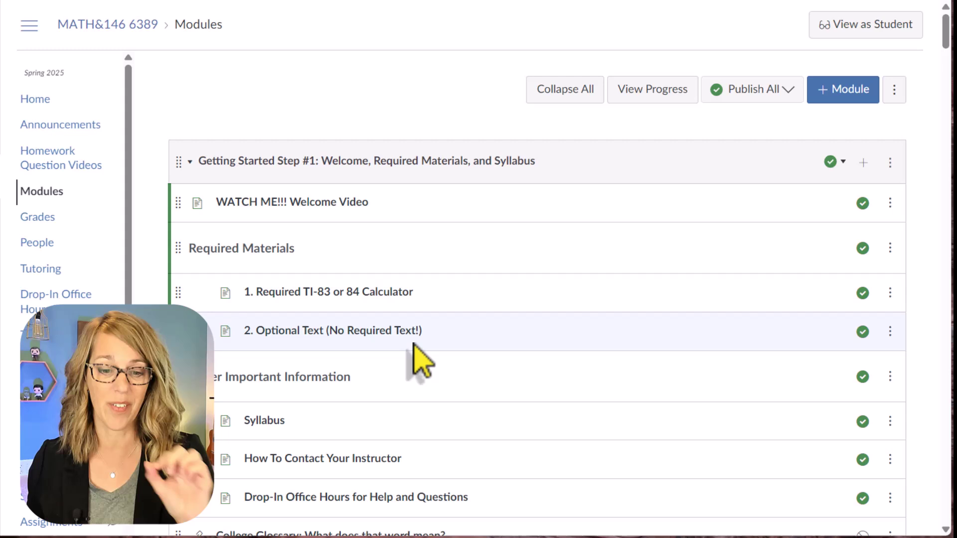
Step: Preview the How To Contact Your Instructor page, then return to the modules list
{"action": "scroll", "coordinate": [415, 345], "scroll_direction": "down", "scroll_amount": 2}
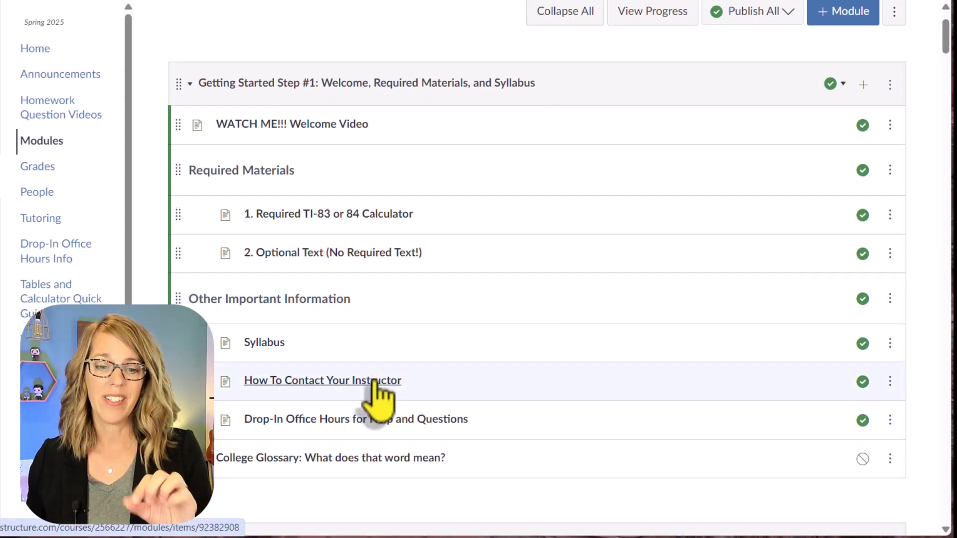
{"action": "left_click", "coordinate": [379, 388]}
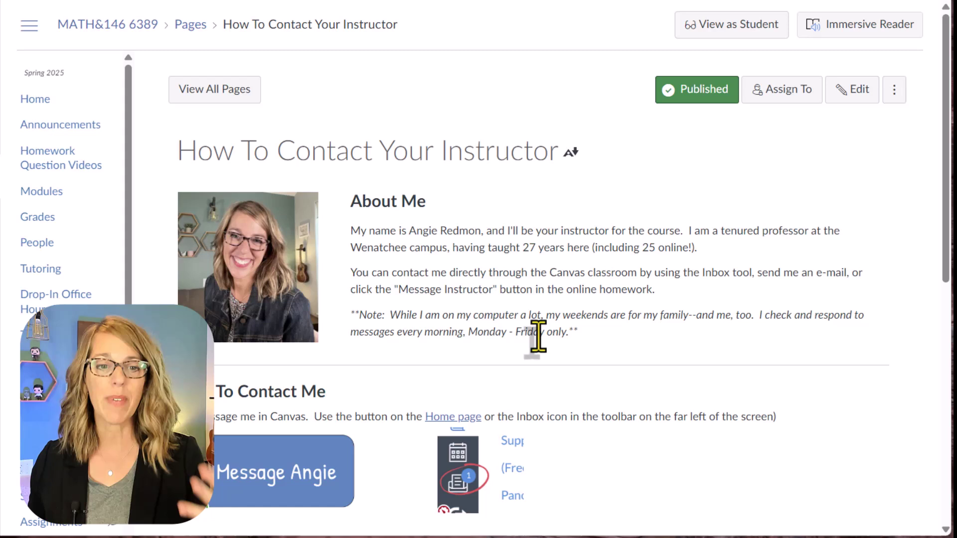
{"action": "left_click", "coordinate": [64, 213]}
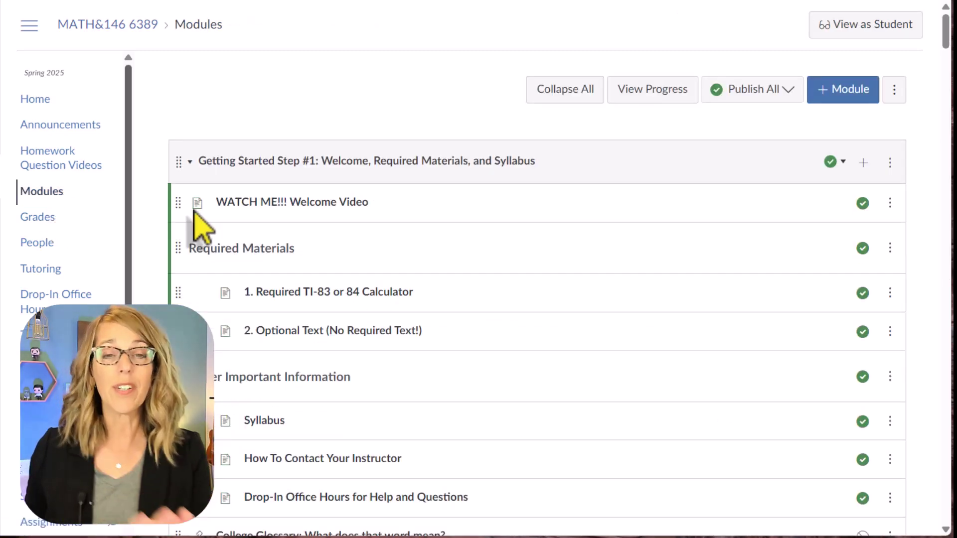
{"action": "scroll", "coordinate": [507, 381], "scroll_direction": "down", "scroll_amount": 3}
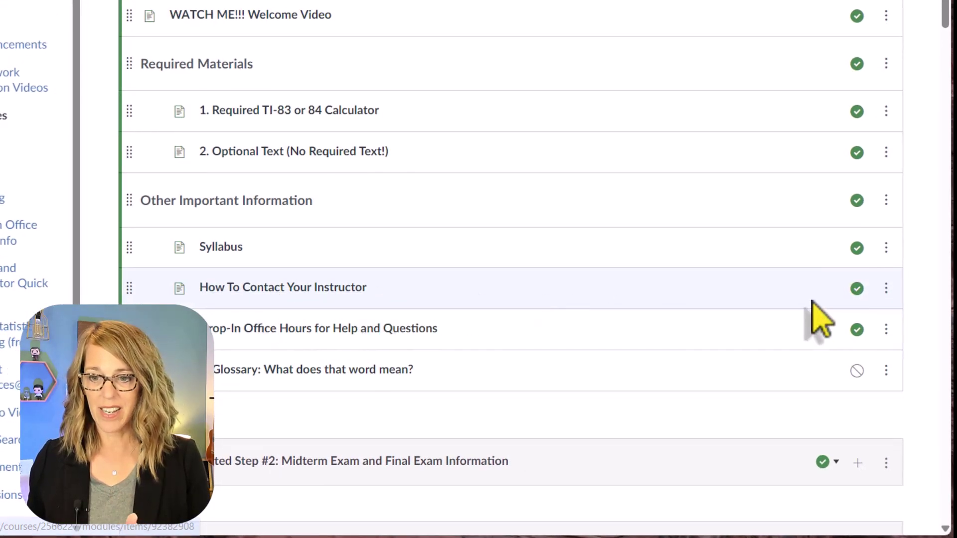
Step: Start a Copy To for the contact-instructor page and search destination courses for 'math'
{"action": "left_click", "coordinate": [887, 291]}
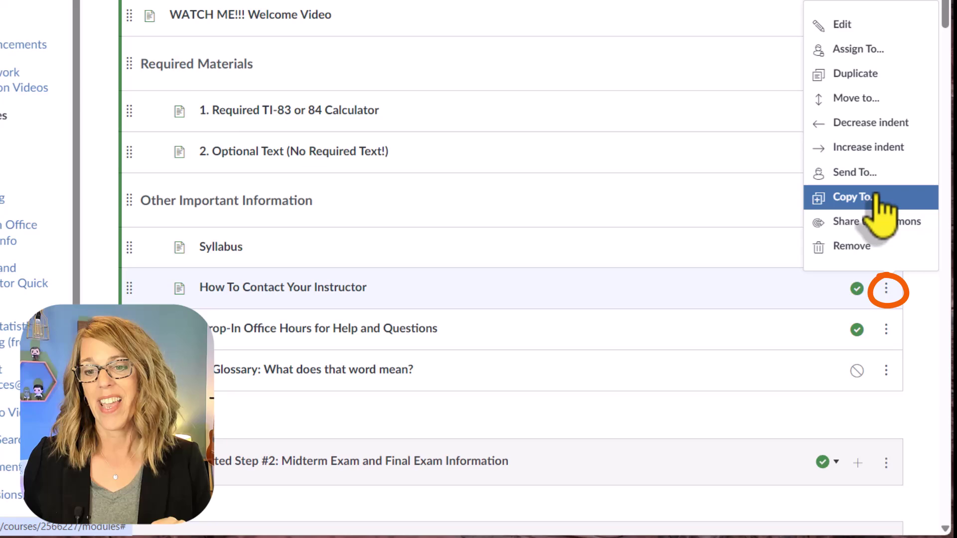
{"action": "left_click", "coordinate": [873, 200]}
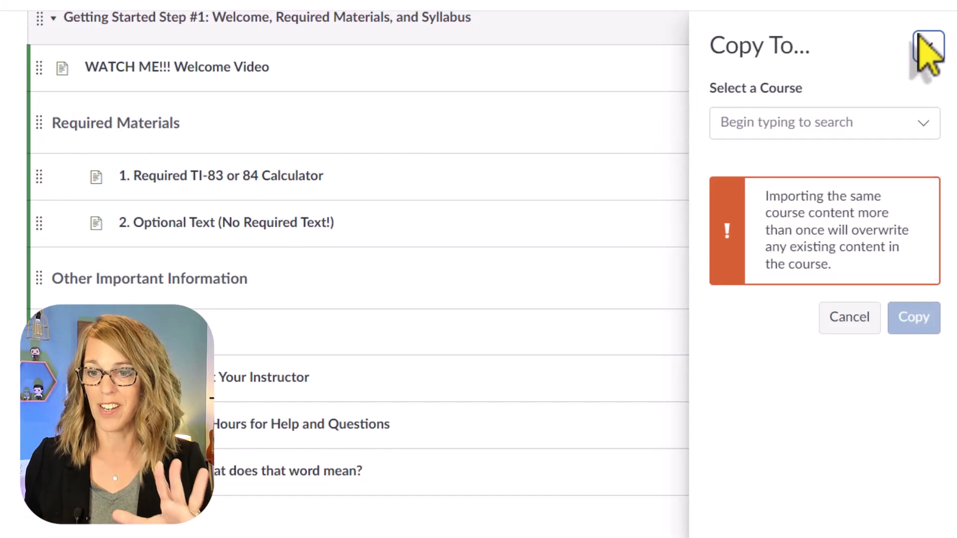
{"action": "left_click", "coordinate": [928, 122]}
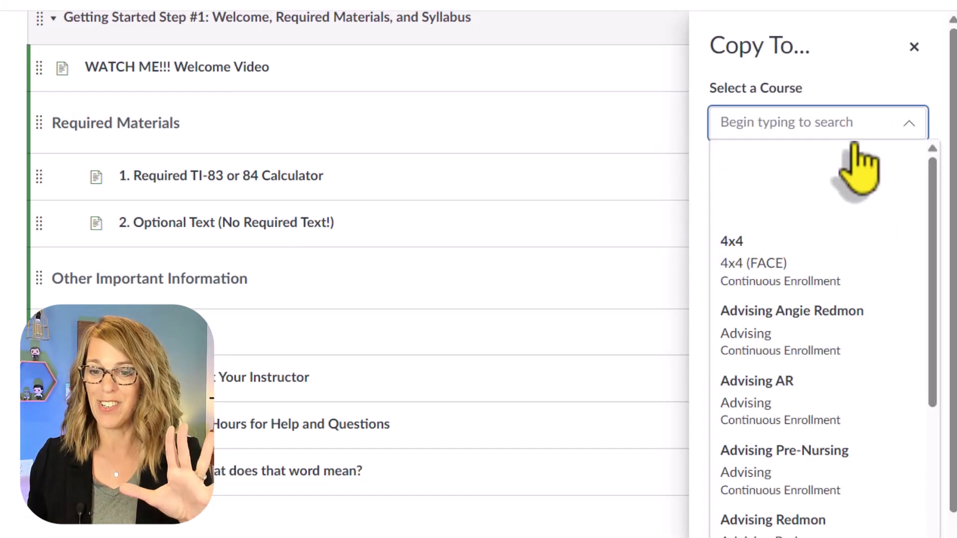
{"action": "left_click", "coordinate": [735, 119]}
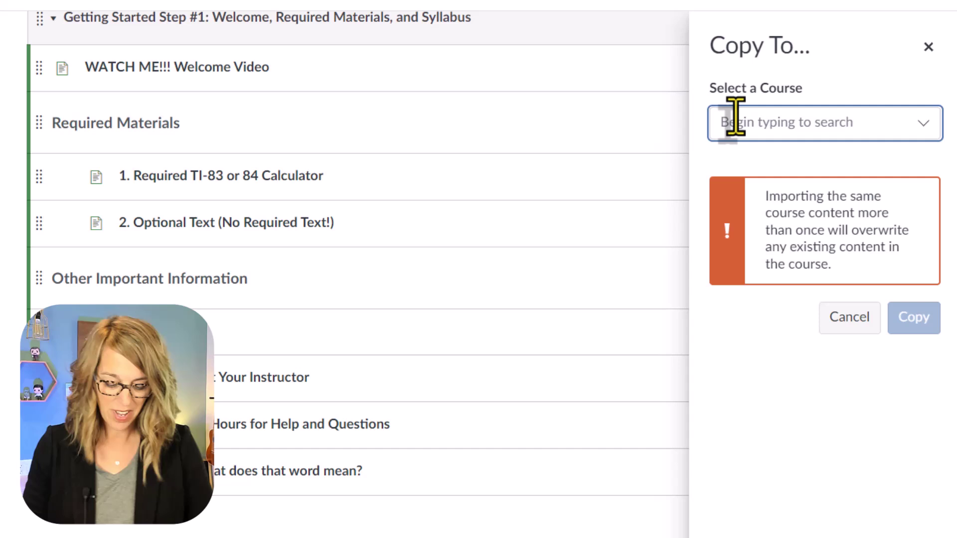
{"action": "left_click", "coordinate": [735, 120]}
{"action": "type", "text": "math"}
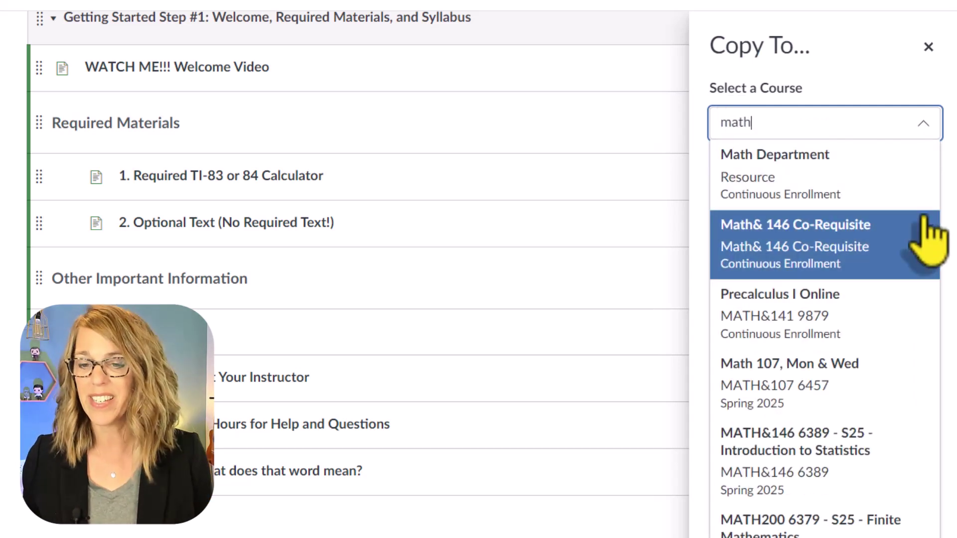
Step: Target Math& 146 Co-Requisite's Welcome module, placing the copy after START HERE!
{"action": "left_click", "coordinate": [828, 274]}
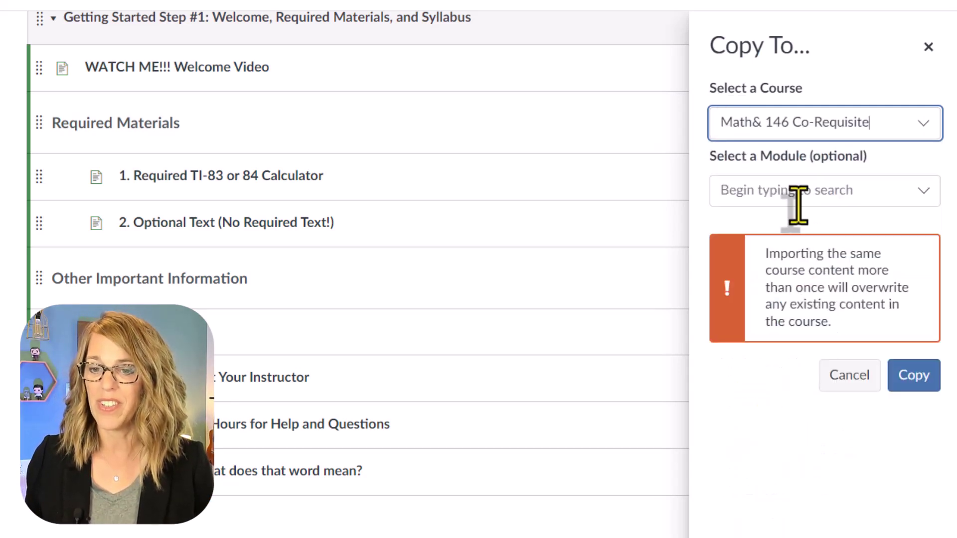
{"action": "left_click", "coordinate": [923, 190]}
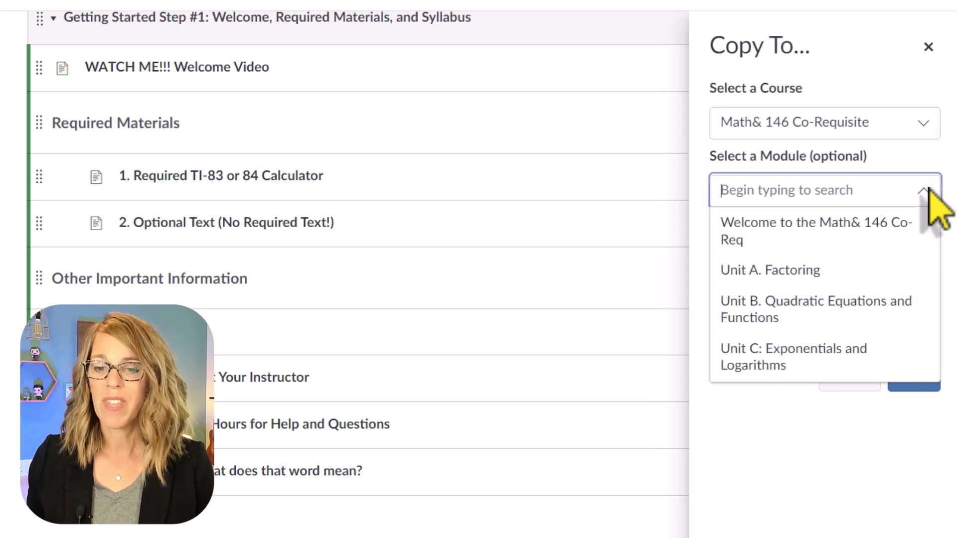
{"action": "left_click", "coordinate": [852, 247]}
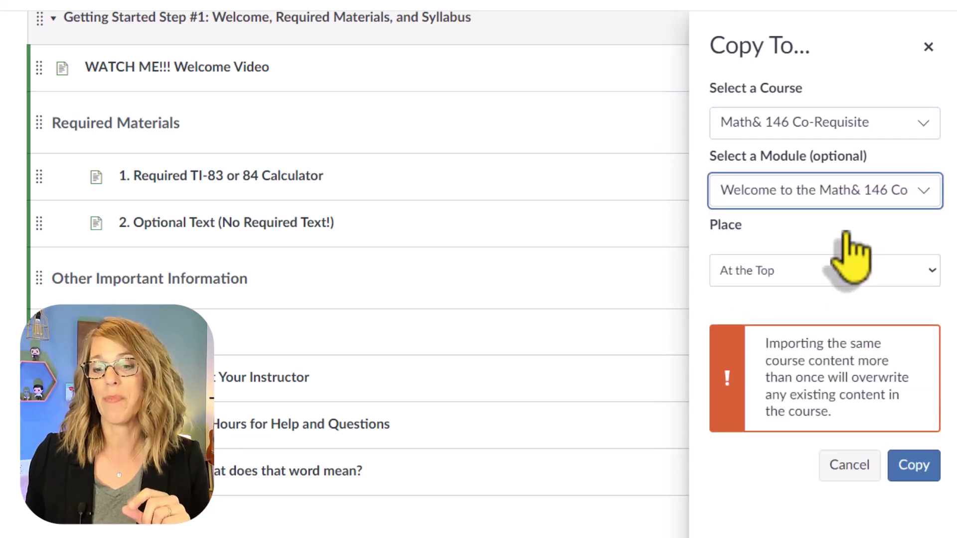
{"action": "left_click", "coordinate": [931, 272]}
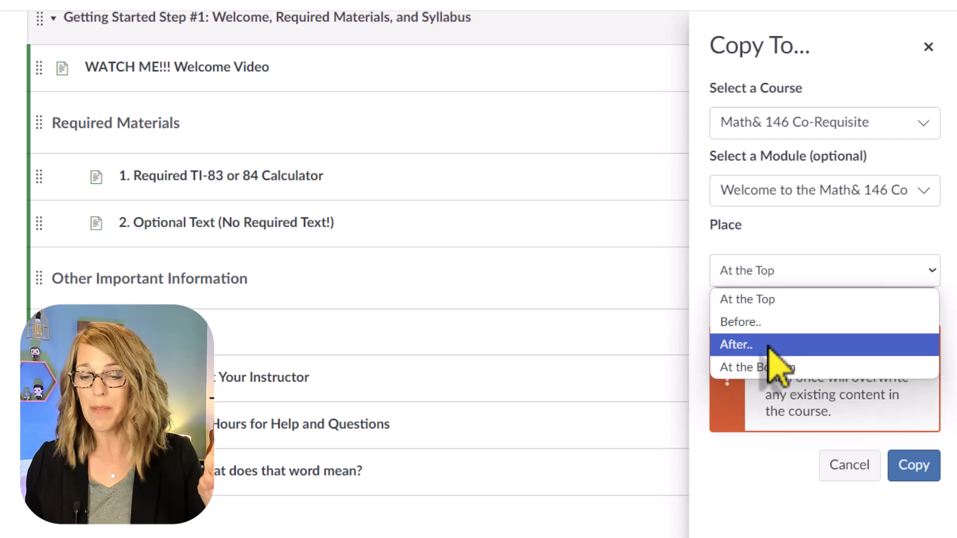
{"action": "left_click", "coordinate": [749, 343]}
{"action": "left_click", "coordinate": [931, 323]}
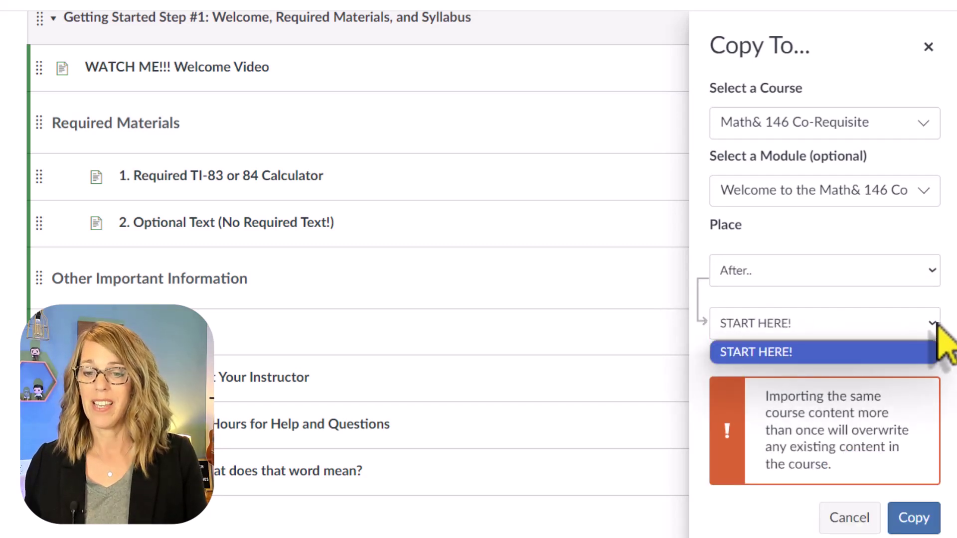
{"action": "left_click", "coordinate": [777, 348]}
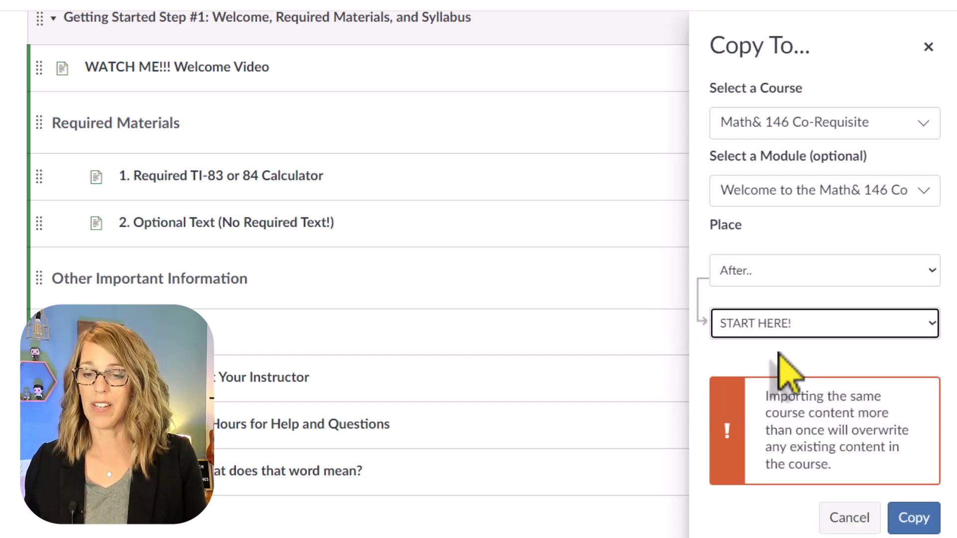
Step: Copy the page into Math& 146 Co-Requisite, then open the Data For Friday's Assignment announcement's actions
{"action": "left_click", "coordinate": [925, 519]}
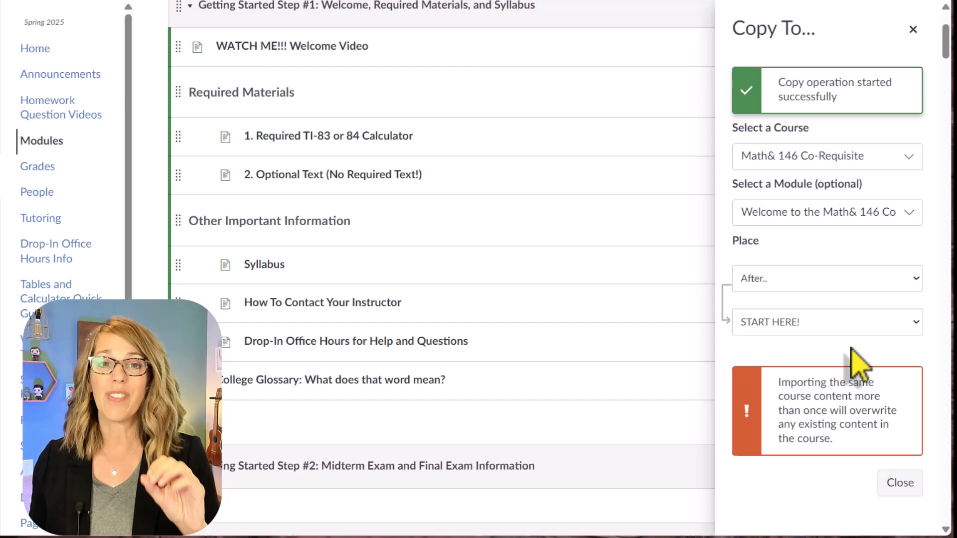
{"action": "left_click", "coordinate": [77, 79]}
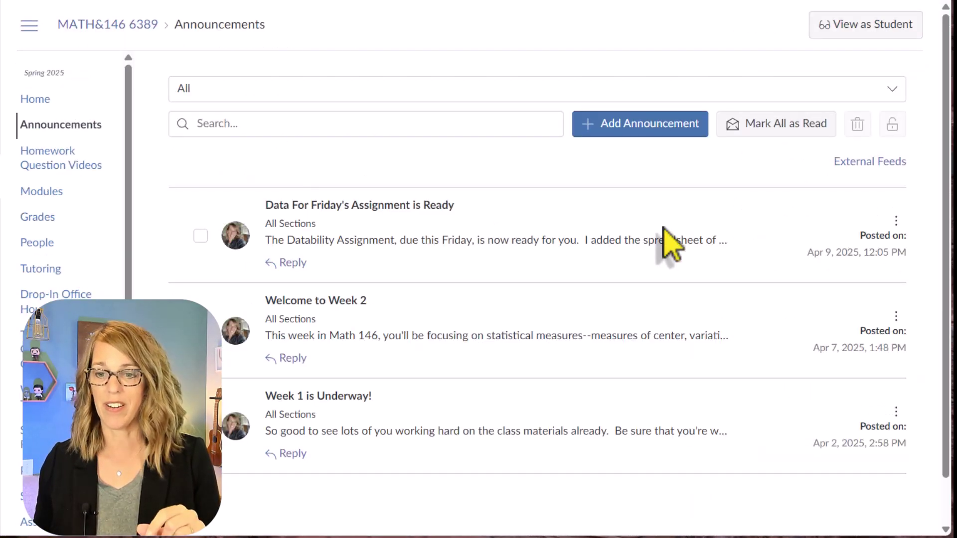
{"action": "left_click", "coordinate": [368, 206]}
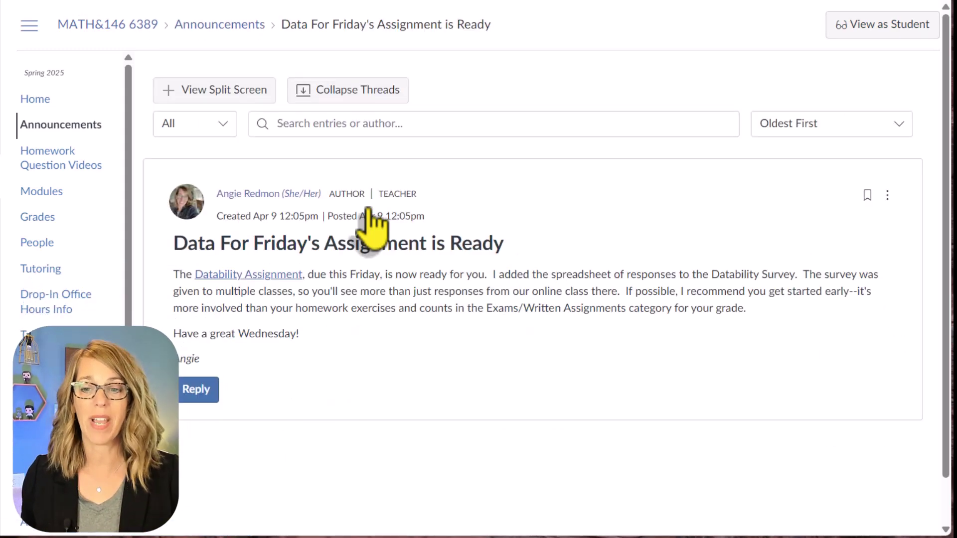
{"action": "left_click", "coordinate": [887, 196]}
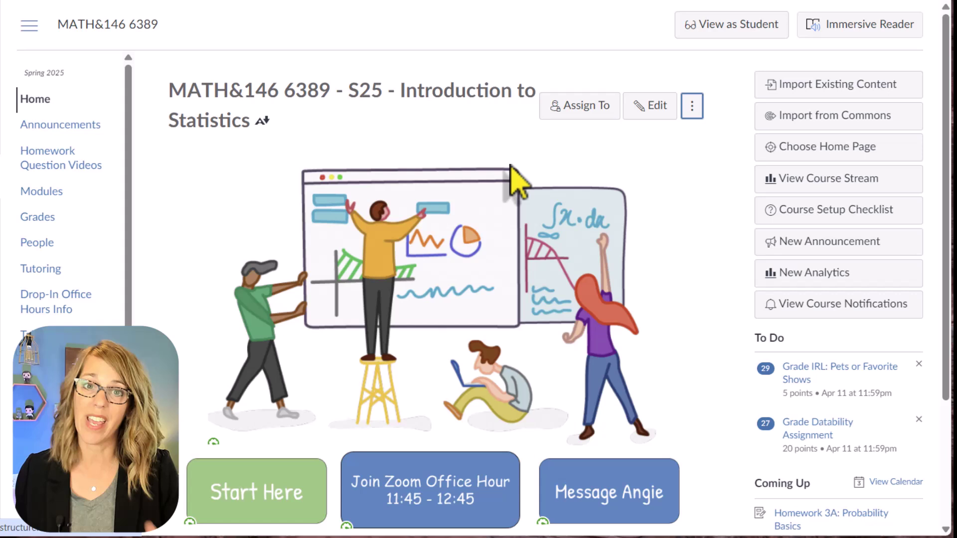
Step: Show the page history of the Welcome to Math 146 Online home page
{"action": "left_click", "coordinate": [691, 107]}
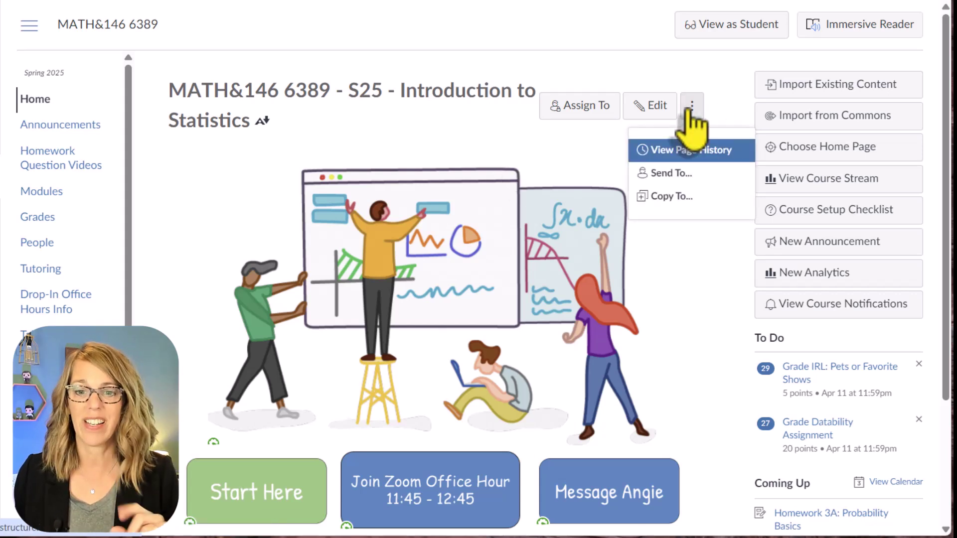
{"action": "left_click", "coordinate": [692, 149]}
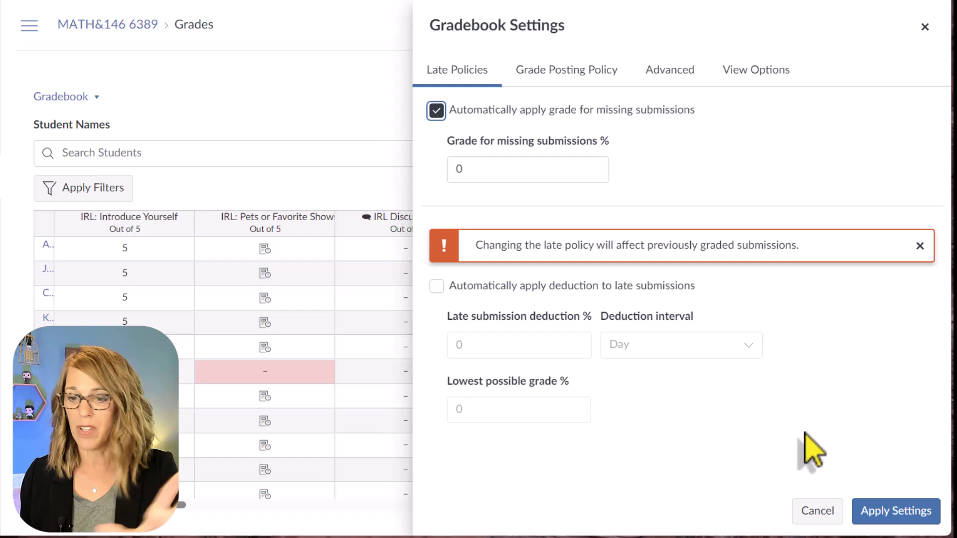
Step: Close Gradebook Settings with the 0% missing-submission grade and review the gradebook grid
{"action": "left_click", "coordinate": [924, 26]}
{"action": "scroll", "coordinate": [352, 384], "scroll_direction": "down", "scroll_amount": 2}
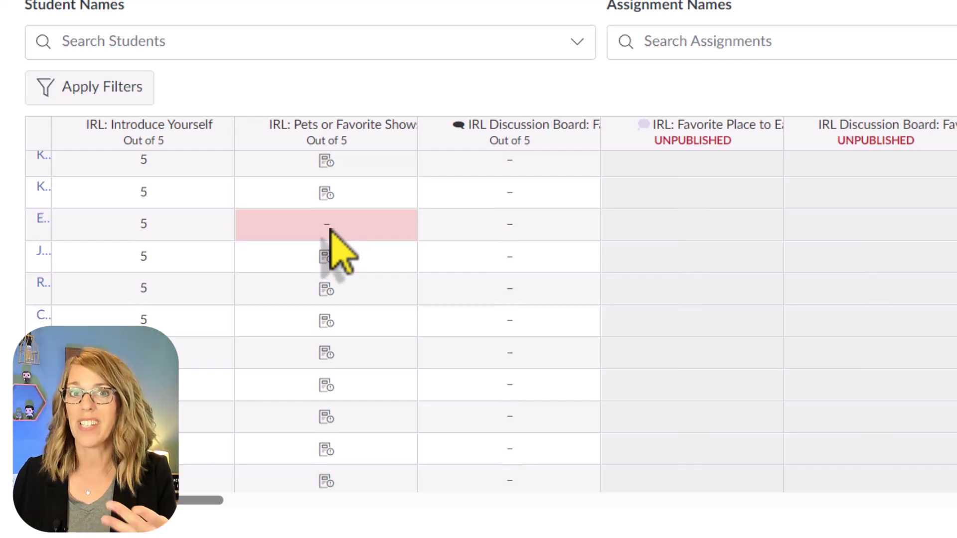
{"action": "scroll", "coordinate": [417, 293], "scroll_direction": "up", "scroll_amount": 2}
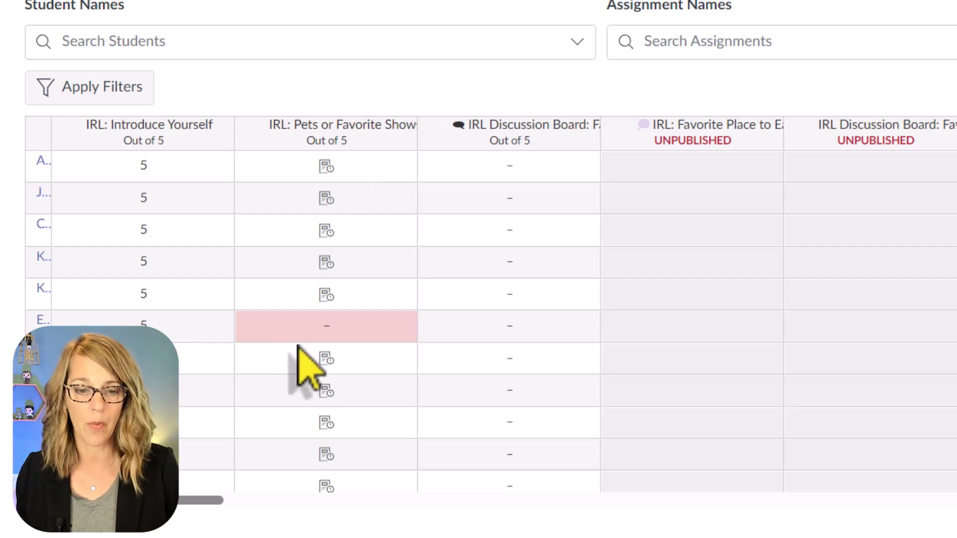
Step: Enter a score of 0 in the missing student's IRL: Pets or Favorite Show cell
{"action": "left_click", "coordinate": [328, 326]}
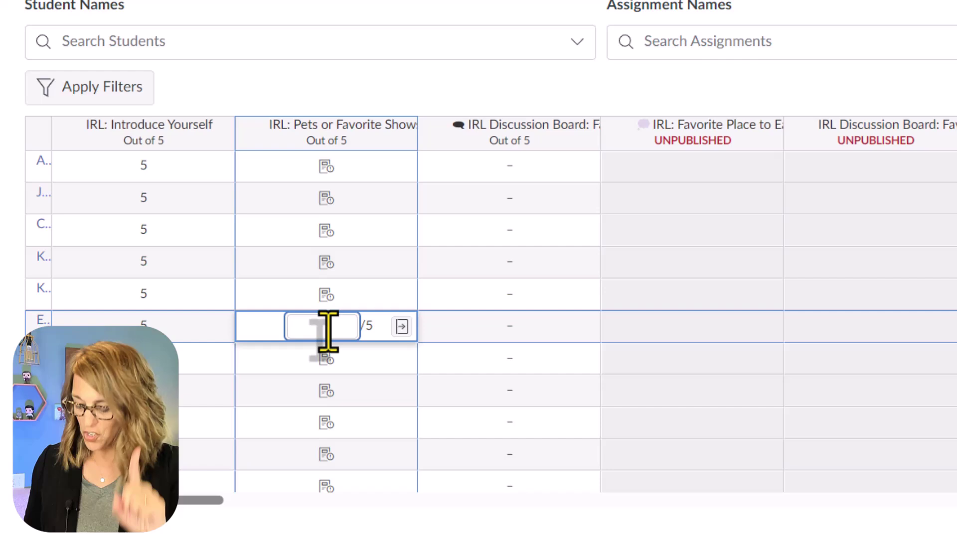
{"action": "scroll", "coordinate": [349, 359], "scroll_direction": "down", "scroll_amount": 5}
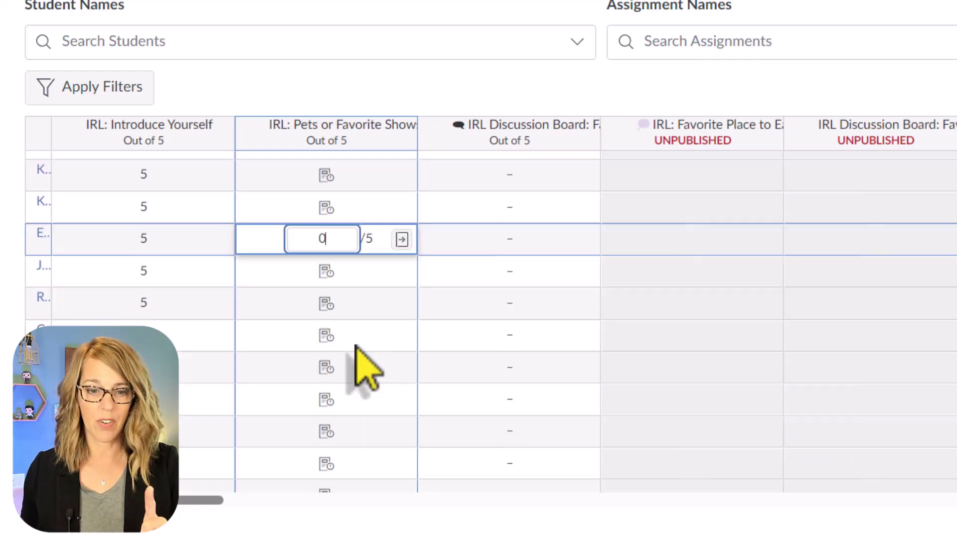
{"action": "scroll", "coordinate": [343, 429], "scroll_direction": "down", "scroll_amount": 3}
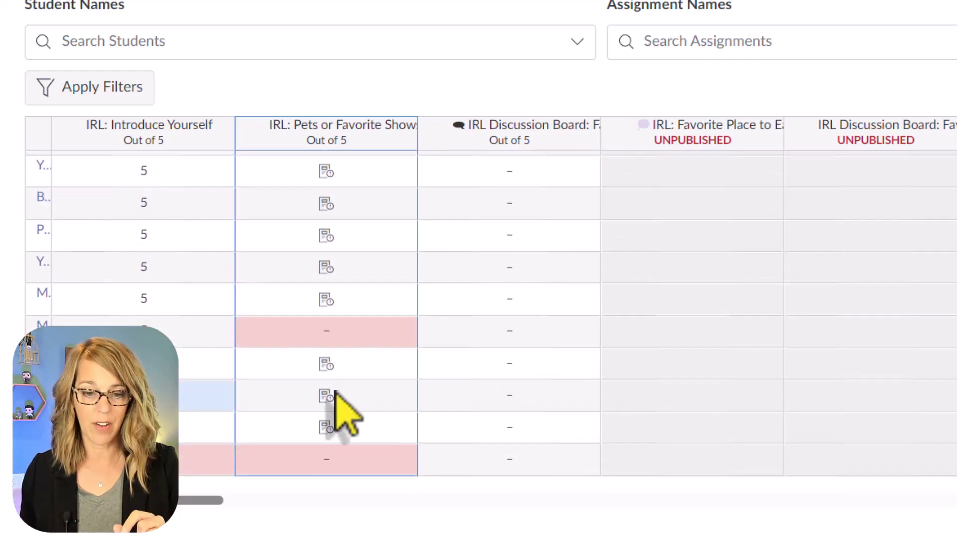
{"action": "left_click", "coordinate": [328, 331]}
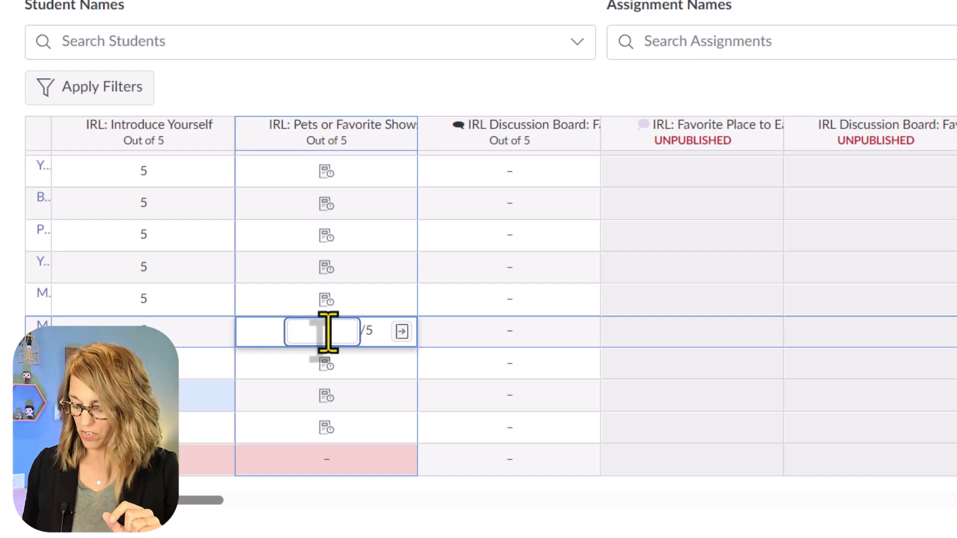
{"action": "type", "text": "0"}
{"action": "key", "text": "Return"}
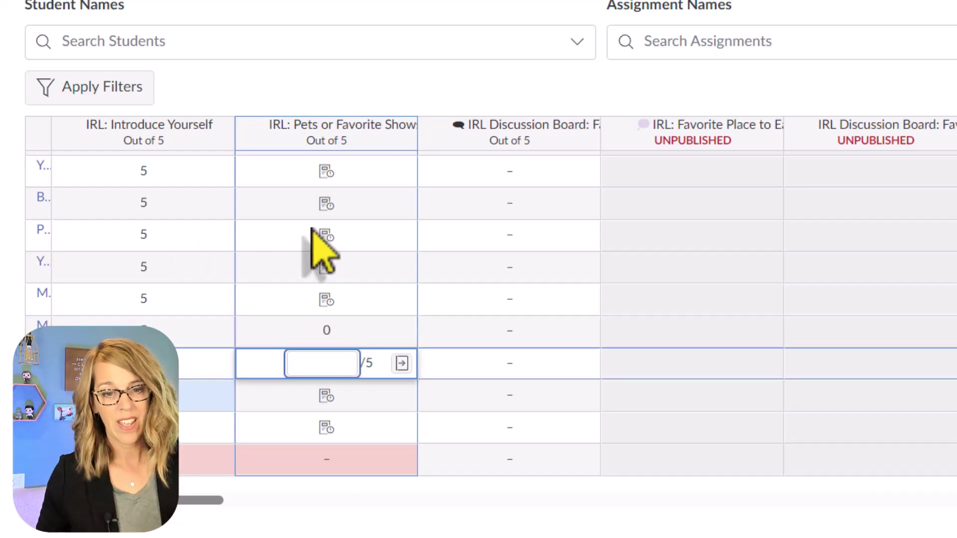
{"action": "scroll", "coordinate": [321, 245], "scroll_direction": "up", "scroll_amount": 10}
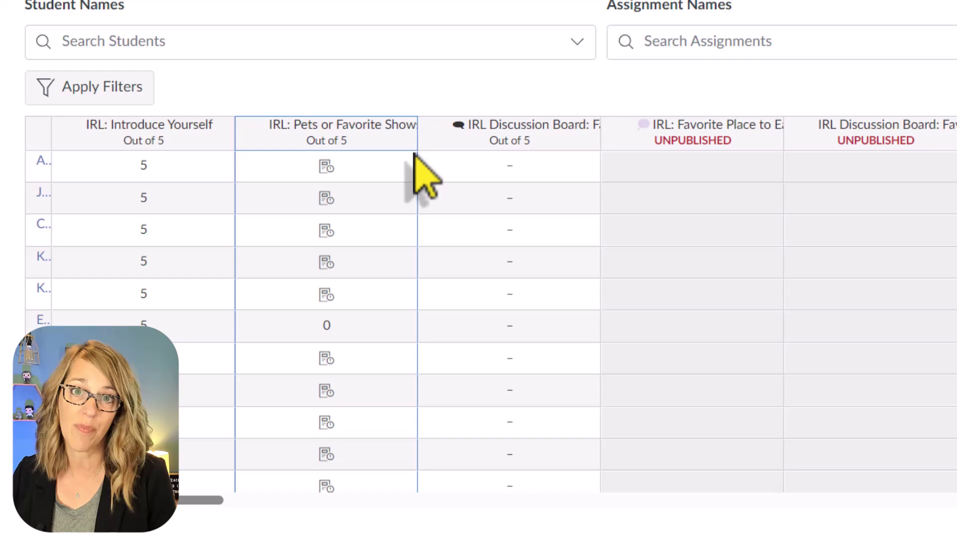
{"action": "mouse_move", "coordinate": [363, 150]}
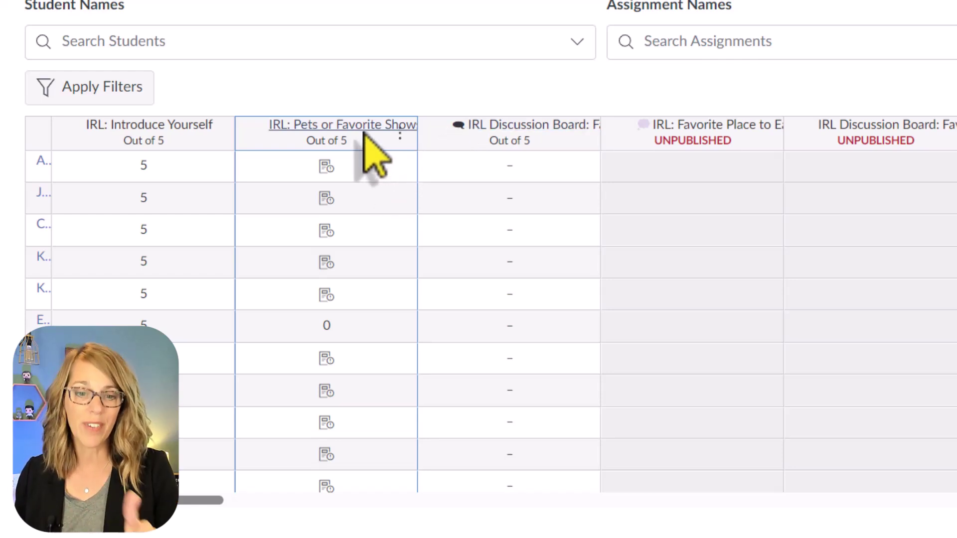
Step: Apply a default grade of 5 to the IRL: Pets or Favorite Shows column, confirming 30 updated scores
{"action": "left_click", "coordinate": [402, 134]}
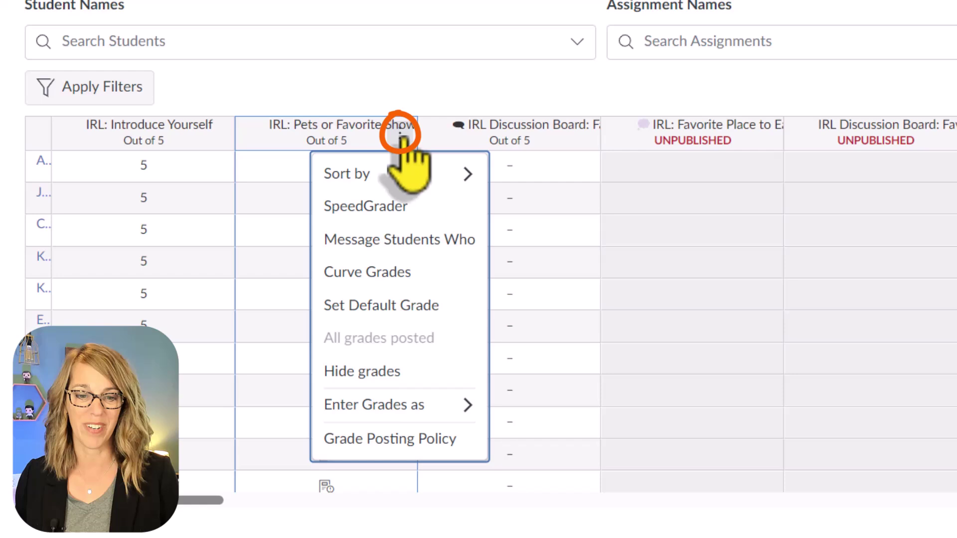
{"action": "left_click", "coordinate": [432, 307]}
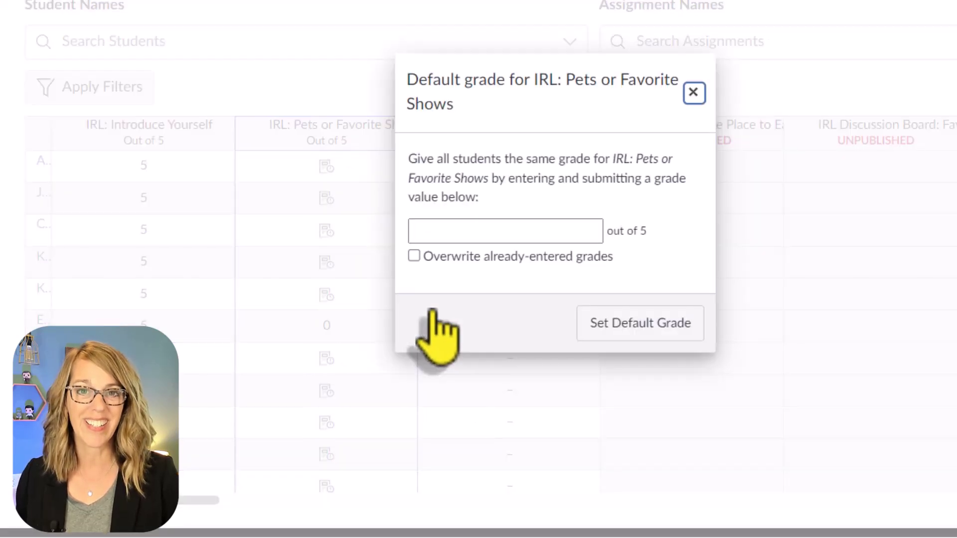
{"action": "left_click", "coordinate": [524, 231]}
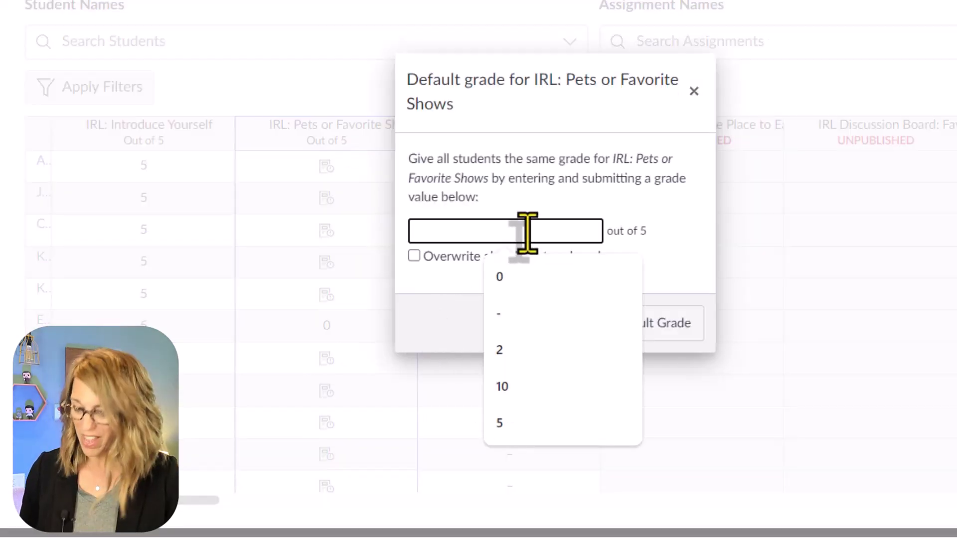
{"action": "type", "text": "5"}
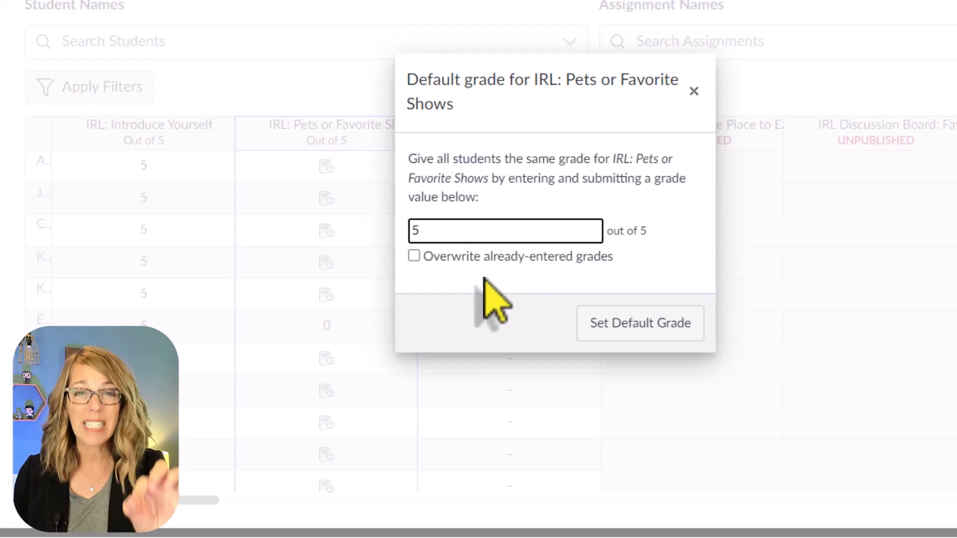
{"action": "left_click", "coordinate": [623, 324]}
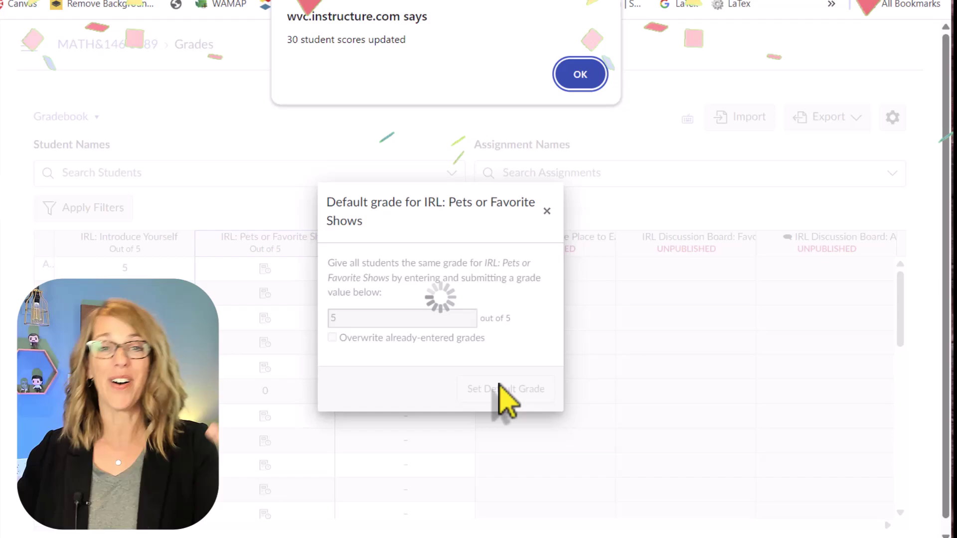
{"action": "left_click", "coordinate": [579, 75]}
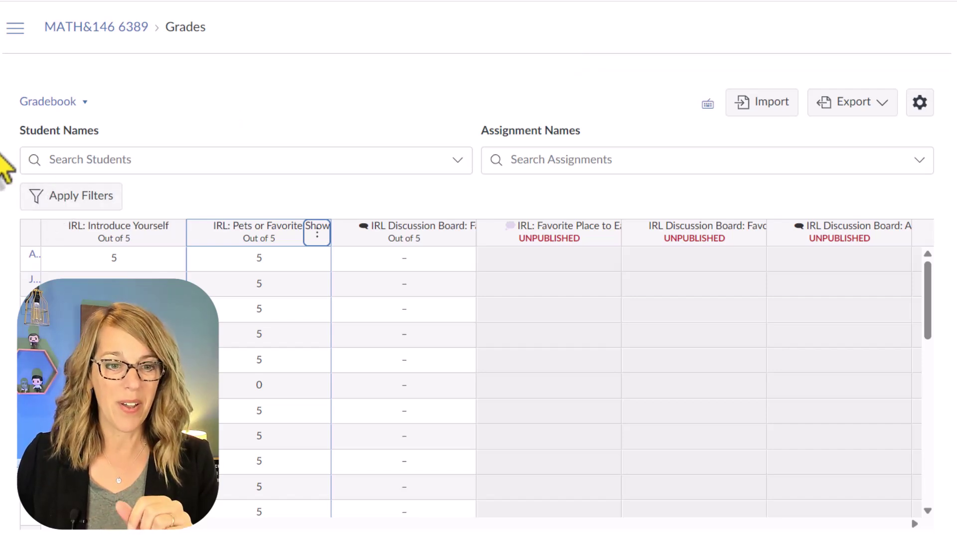
Step: Go from the gradebook to the MATH&146 6389 Modules page and browse the Week 2 items
{"action": "left_click", "coordinate": [133, 27]}
{"action": "left_click", "coordinate": [31, 202]}
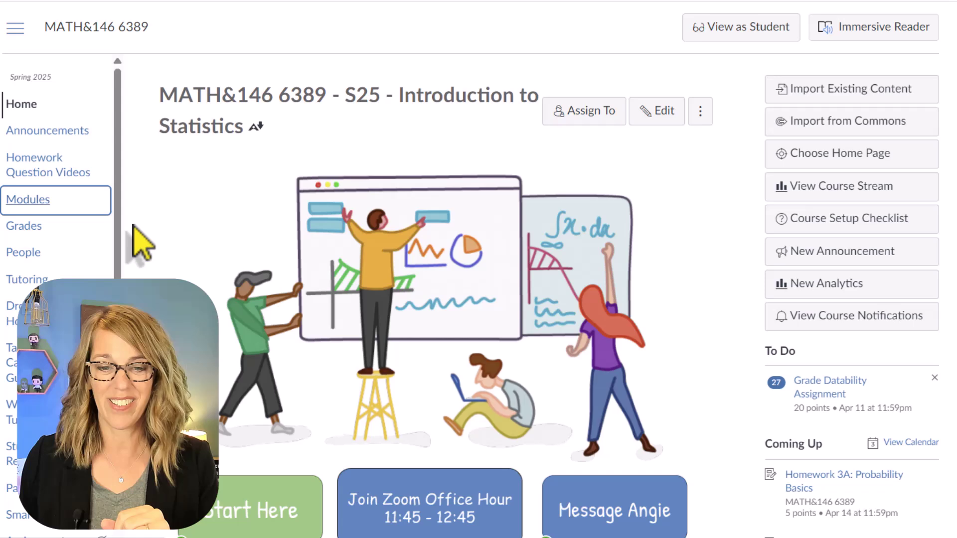
{"action": "scroll", "coordinate": [550, 319], "scroll_direction": "down", "scroll_amount": 10}
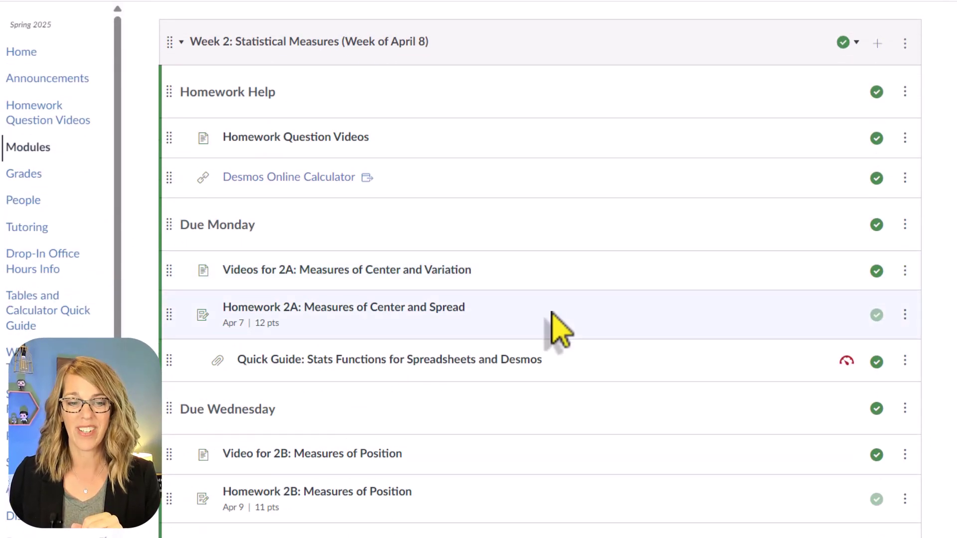
{"action": "scroll", "coordinate": [552, 314], "scroll_direction": "down", "scroll_amount": 6}
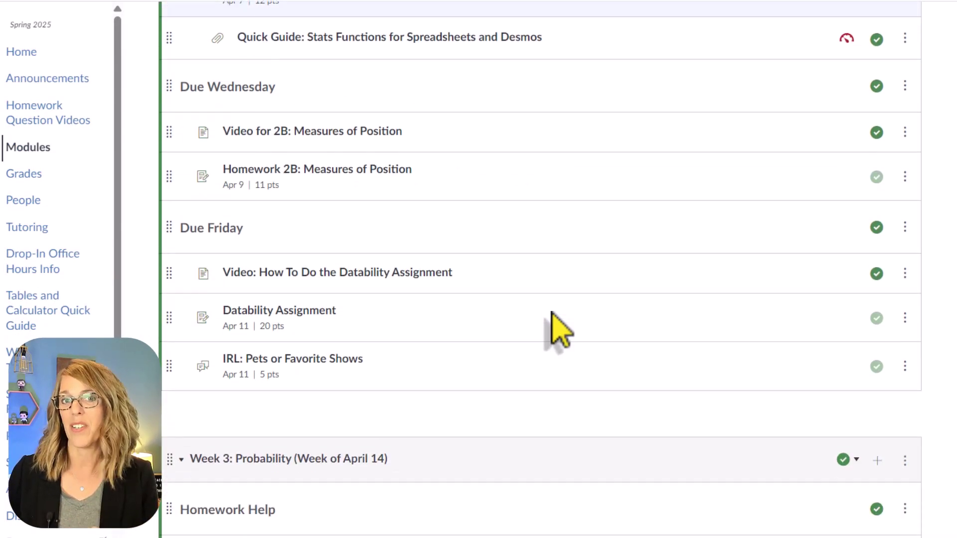
{"action": "scroll", "coordinate": [558, 329], "scroll_direction": "down", "scroll_amount": 2}
{"action": "scroll", "coordinate": [559, 330], "scroll_direction": "up", "scroll_amount": 5}
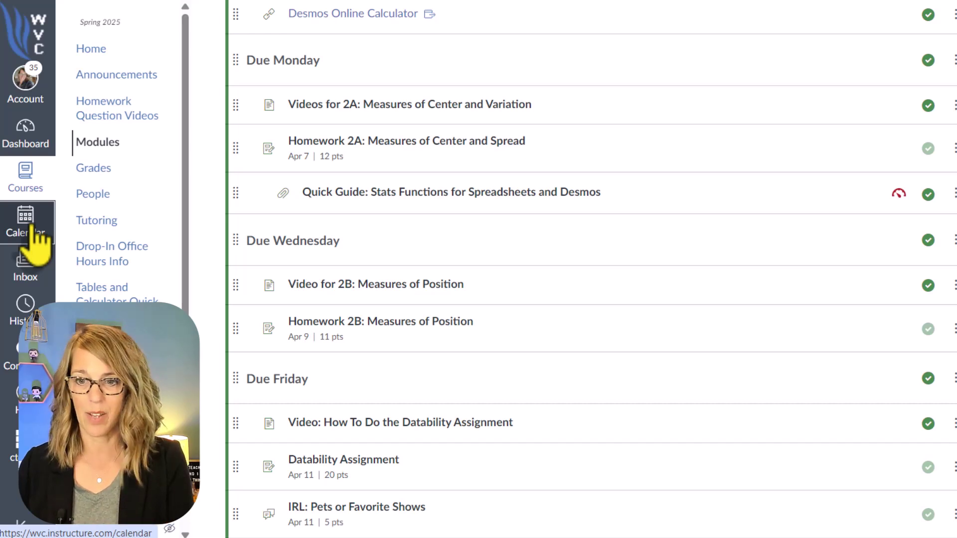
Step: Show the MATH&146 course calendar and advance it to May 2025
{"action": "left_click", "coordinate": [32, 229]}
{"action": "left_click", "coordinate": [828, 248]}
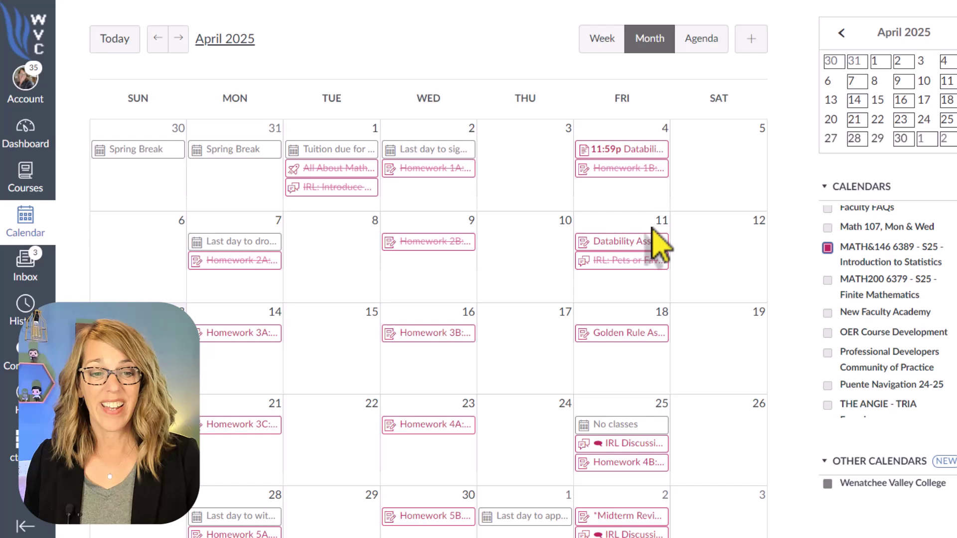
{"action": "left_click", "coordinate": [178, 39]}
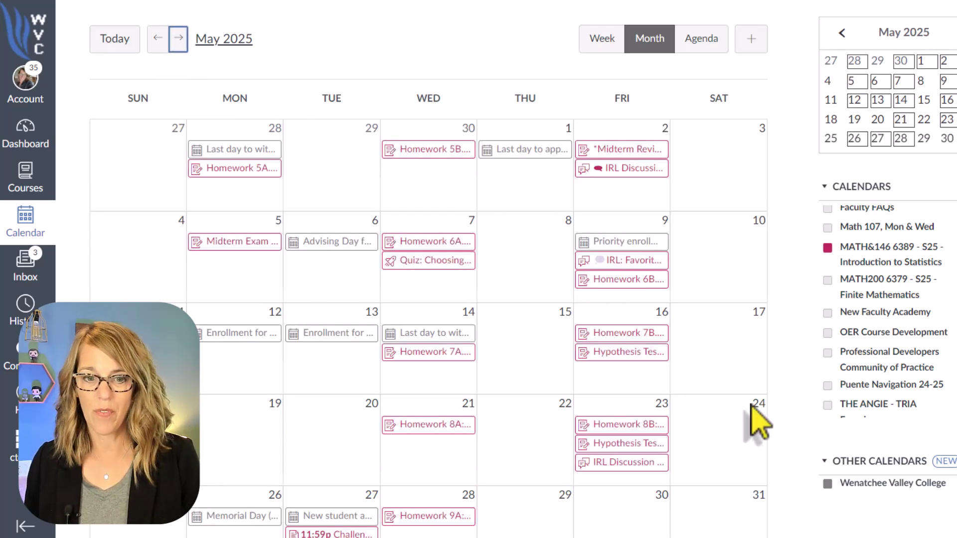
{"action": "scroll", "coordinate": [598, 414], "scroll_direction": "down", "scroll_amount": 3}
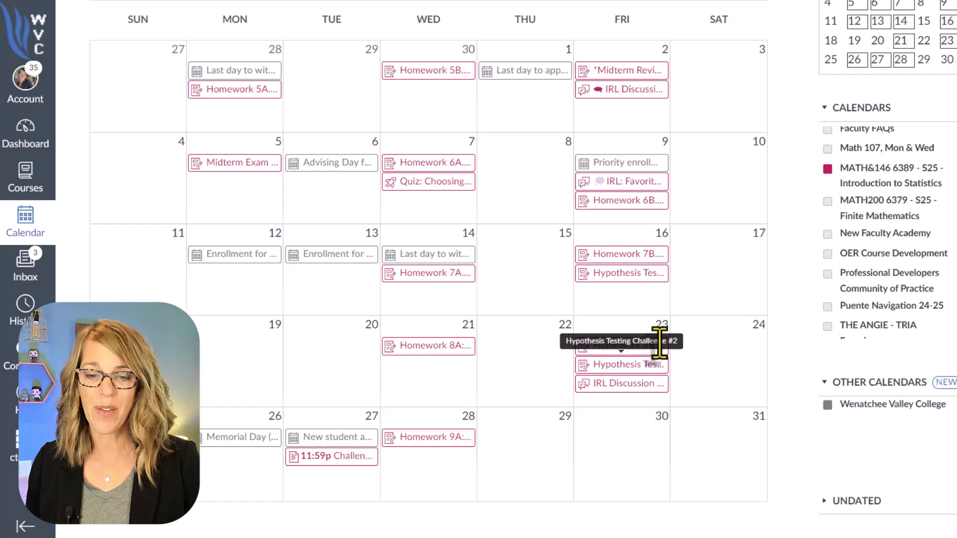
Step: Move Homework 8A to May 19 and 8B to May 21; try Hypothesis Testing Challenge #2 on May 29
{"action": "left_click_drag", "start_coordinate": [416, 349], "coordinate": [245, 349]}
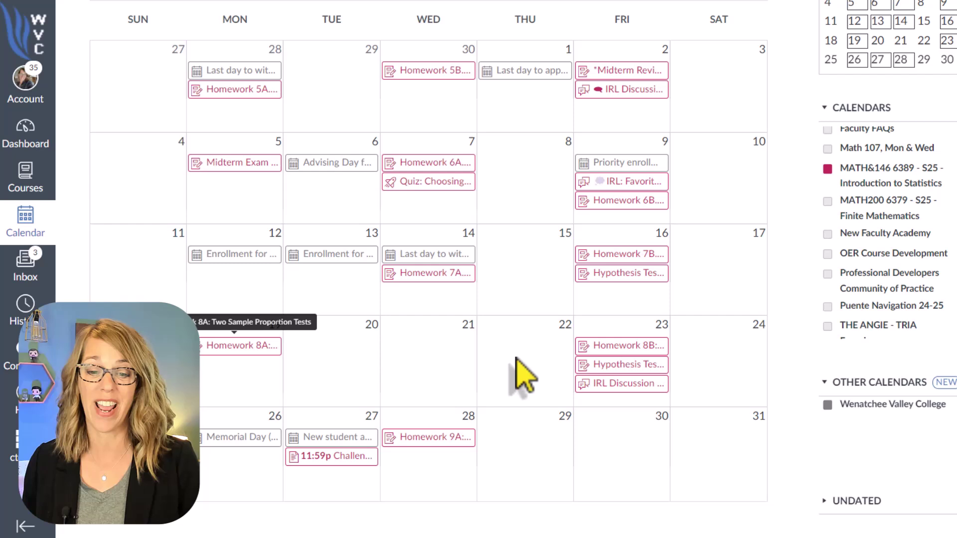
{"action": "left_click_drag", "start_coordinate": [638, 348], "coordinate": [454, 352]}
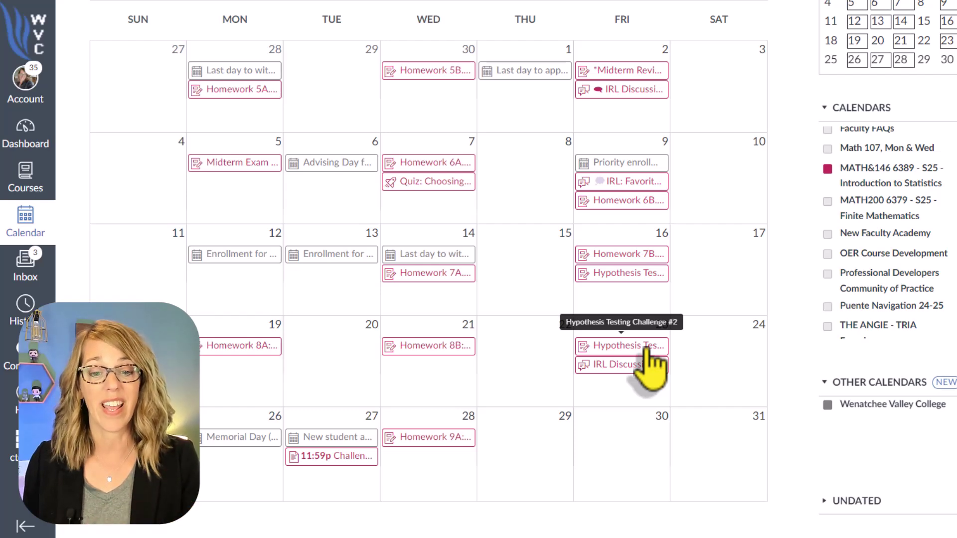
{"action": "left_click_drag", "start_coordinate": [650, 349], "coordinate": [549, 461]}
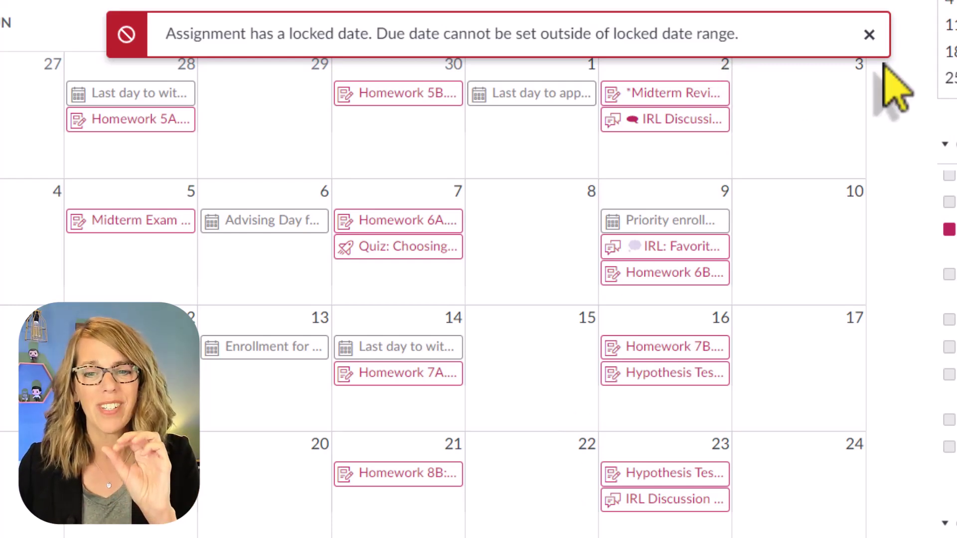
Step: Dismiss the locked-date error, go to the MATH&146 6389 Assignments list, and show its extra options
{"action": "left_click", "coordinate": [868, 34]}
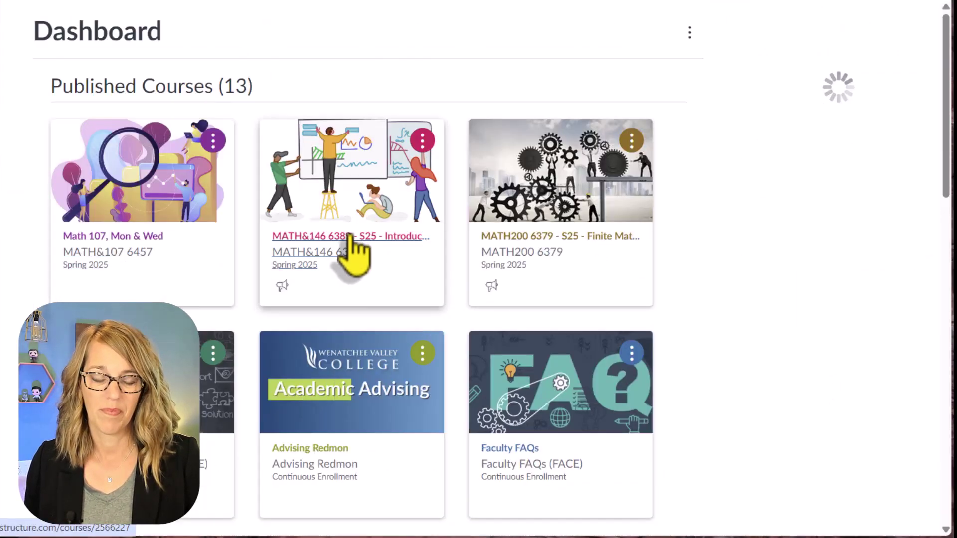
{"action": "left_click", "coordinate": [349, 239]}
{"action": "scroll", "coordinate": [100, 260], "scroll_direction": "down", "scroll_amount": 2}
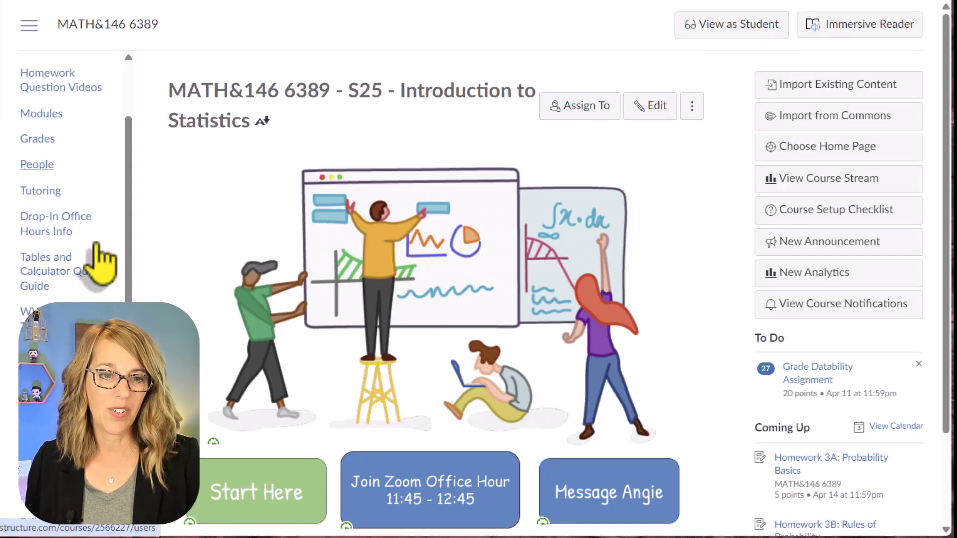
{"action": "scroll", "coordinate": [101, 260], "scroll_direction": "up", "scroll_amount": 2}
{"action": "scroll", "coordinate": [99, 262], "scroll_direction": "down", "scroll_amount": 2}
{"action": "scroll", "coordinate": [99, 259], "scroll_direction": "down", "scroll_amount": 2}
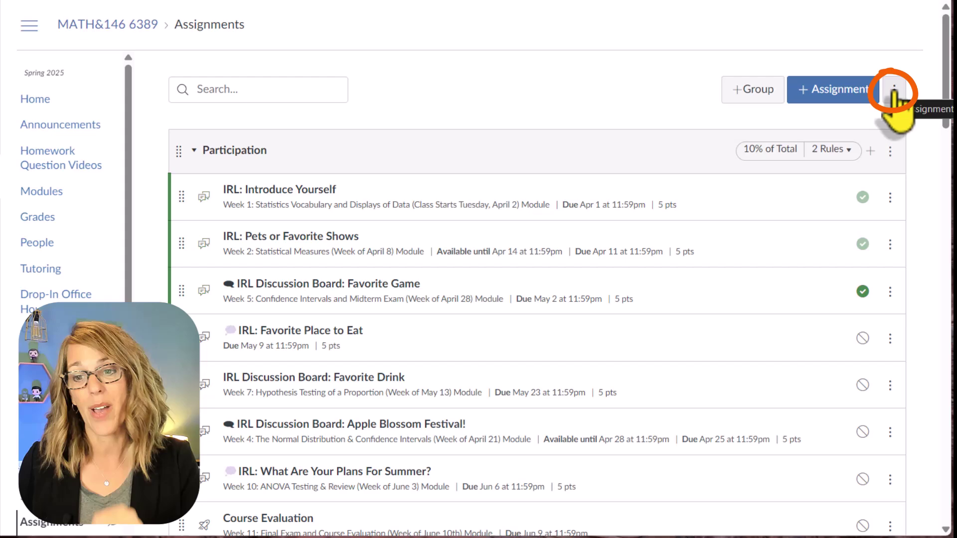
{"action": "left_click", "coordinate": [894, 95]}
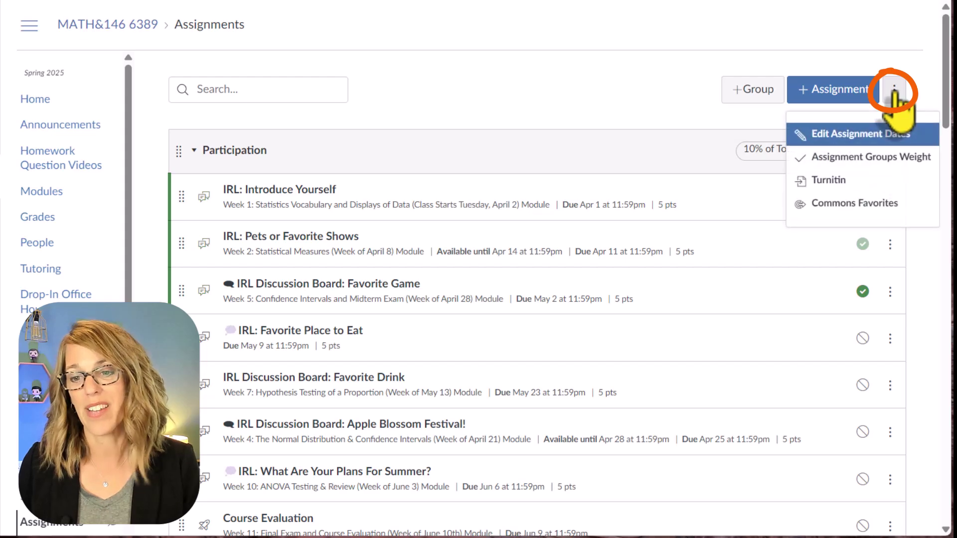
{"action": "left_click", "coordinate": [866, 144]}
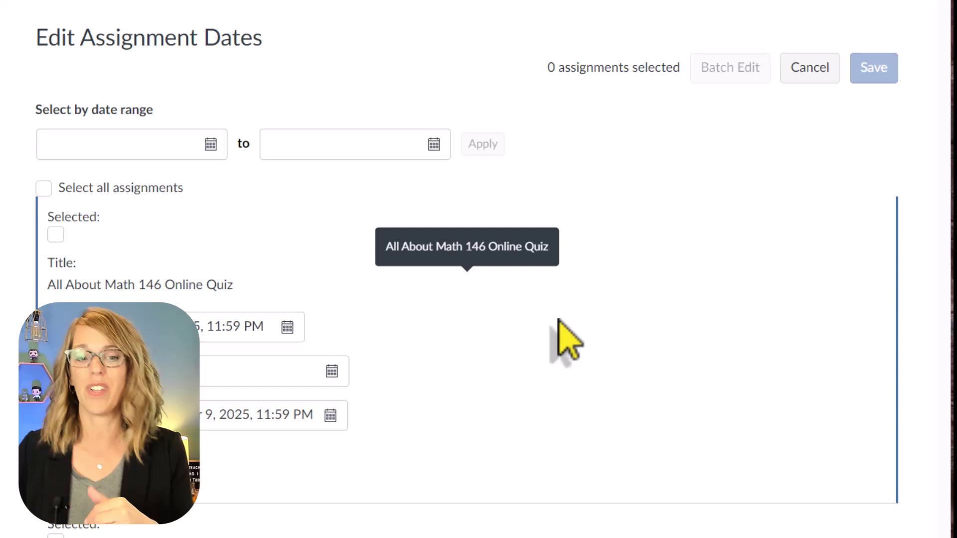
{"action": "scroll", "coordinate": [453, 319], "scroll_direction": "down", "scroll_amount": 6}
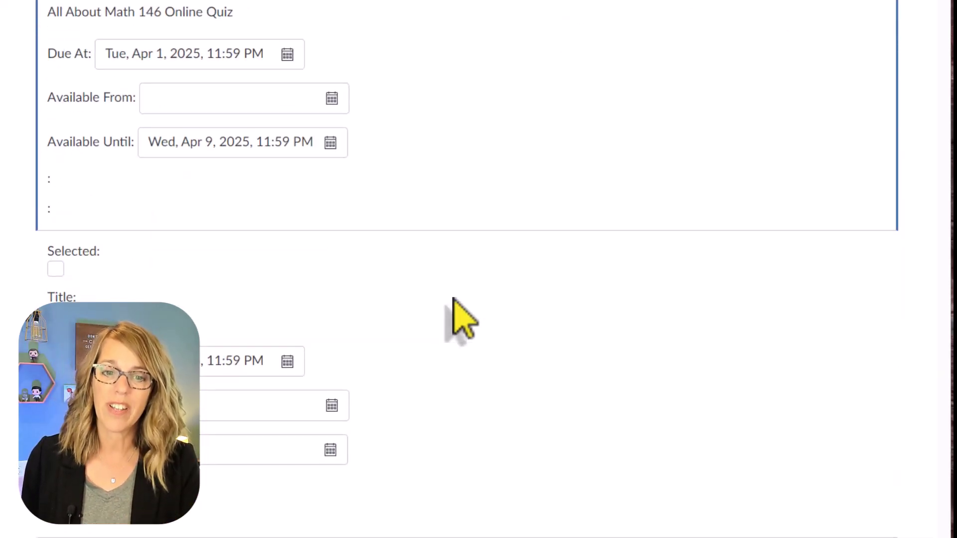
{"action": "scroll", "coordinate": [453, 319], "scroll_direction": "down", "scroll_amount": 3}
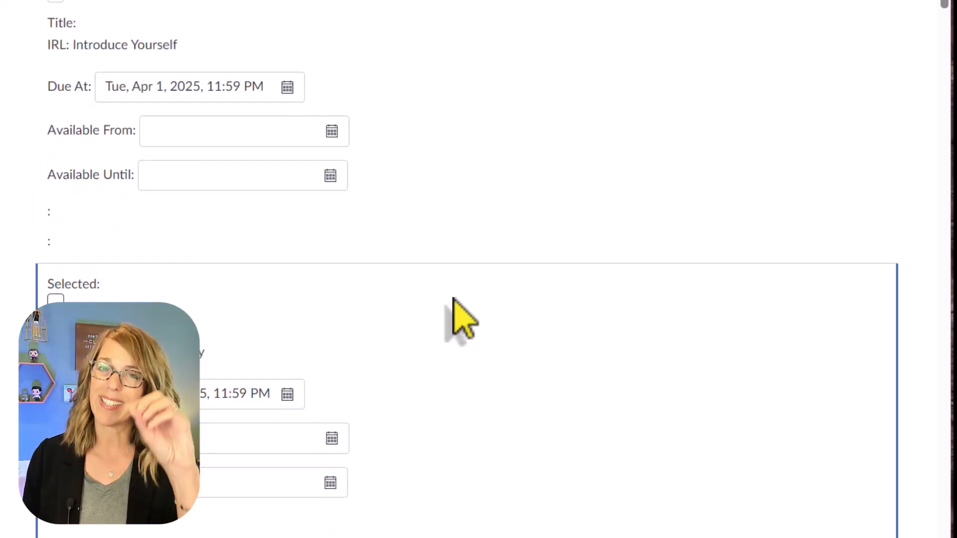
{"action": "scroll", "coordinate": [453, 319], "scroll_direction": "down", "scroll_amount": 2}
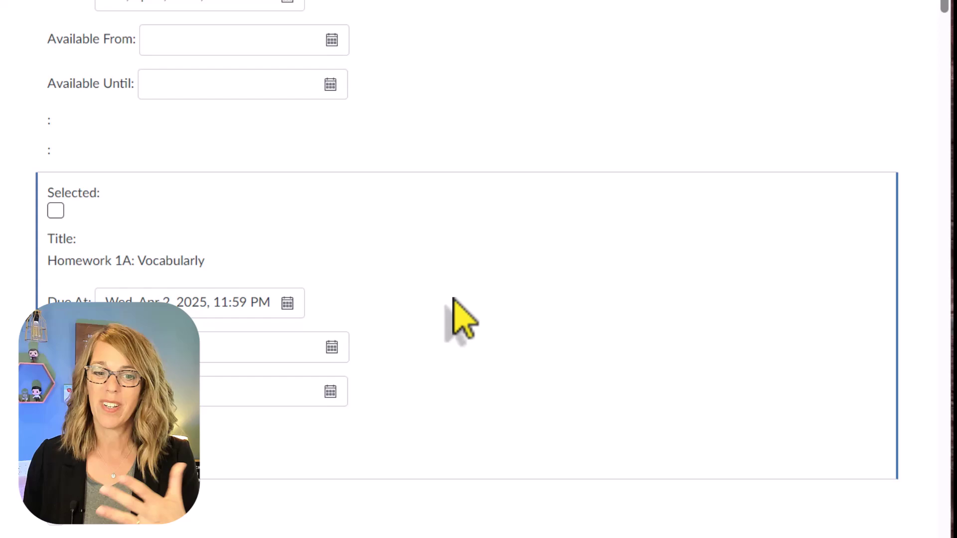
{"action": "scroll", "coordinate": [453, 319], "scroll_direction": "up", "scroll_amount": 10}
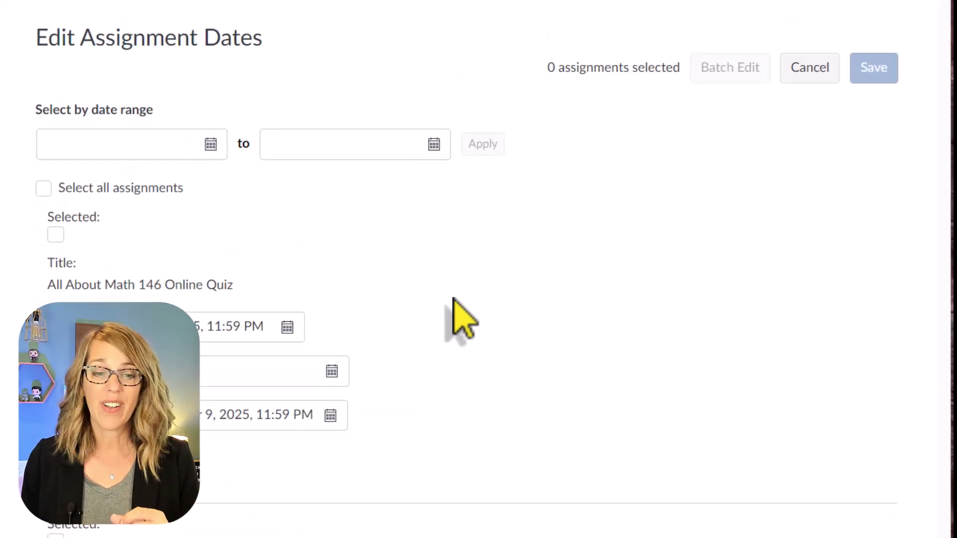
{"action": "left_click", "coordinate": [342, 145]}
{"action": "left_click", "coordinate": [545, 234]}
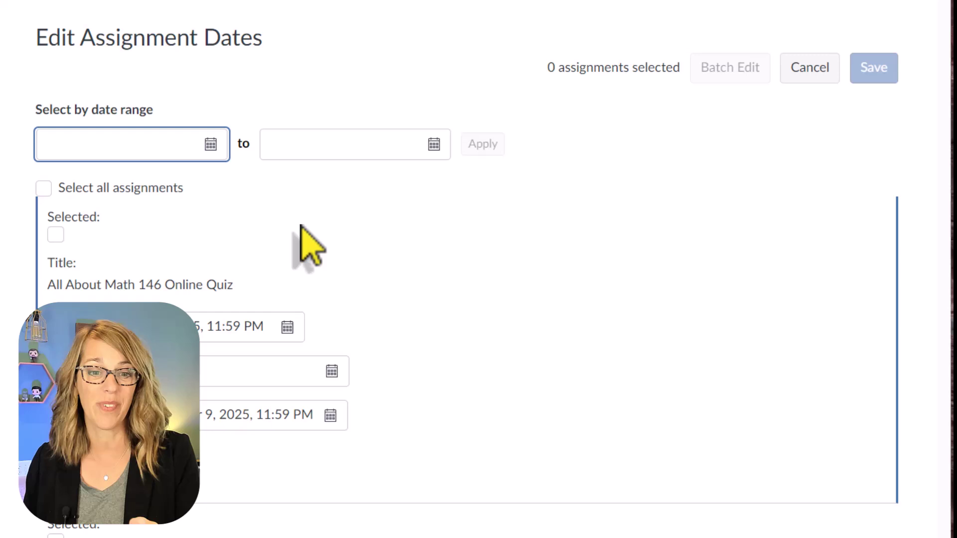
Step: Select all 39 assignments and enter a 98-day date shift in Batch Edit
{"action": "left_click", "coordinate": [48, 191]}
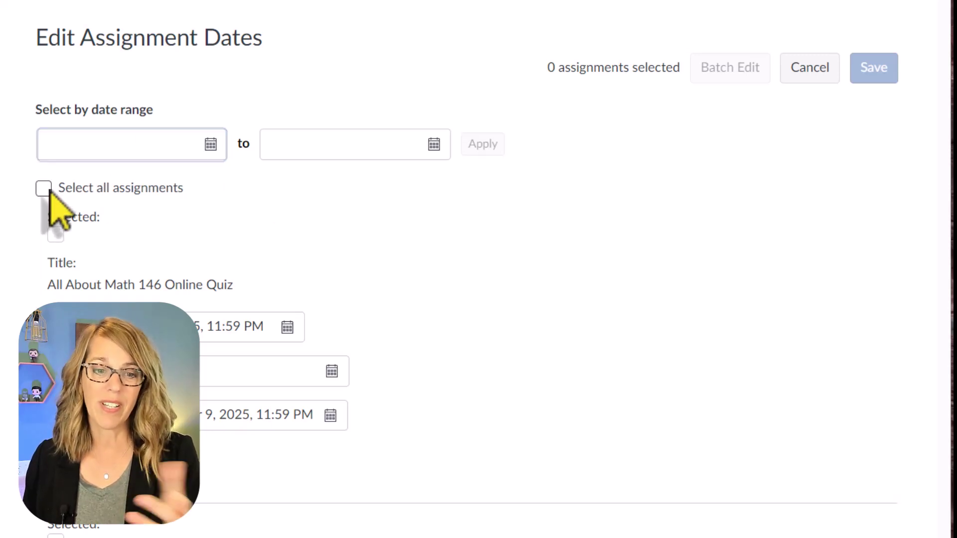
{"action": "left_click", "coordinate": [49, 192]}
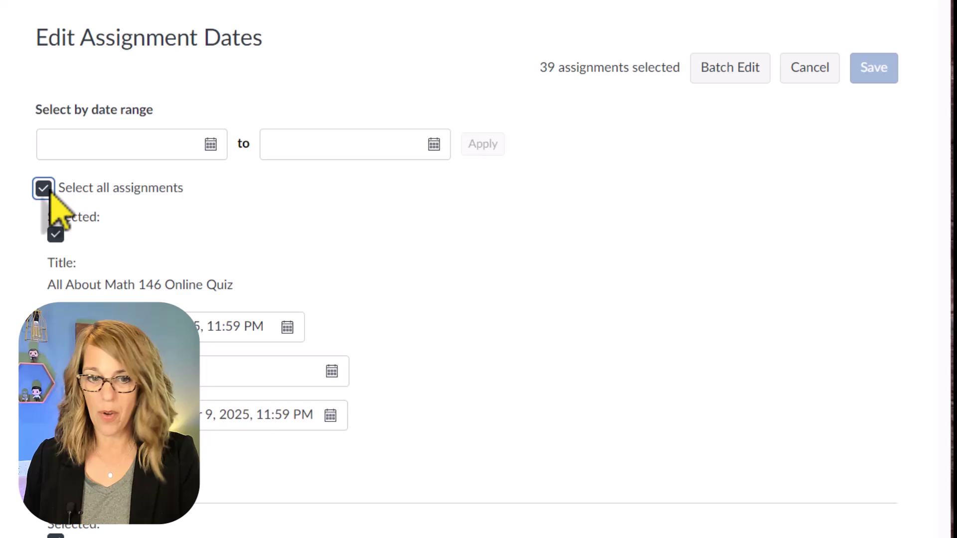
{"action": "left_click", "coordinate": [718, 74]}
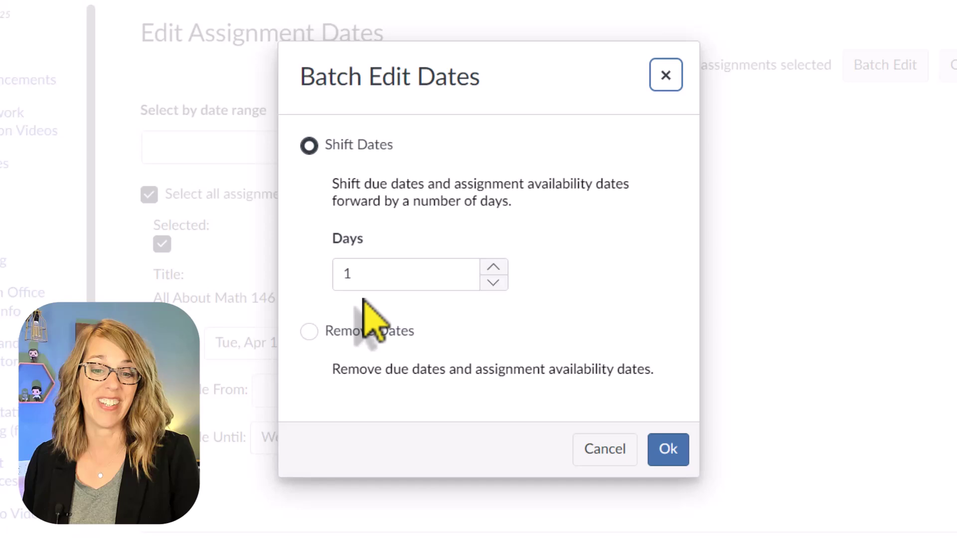
{"action": "double_click", "coordinate": [338, 273]}
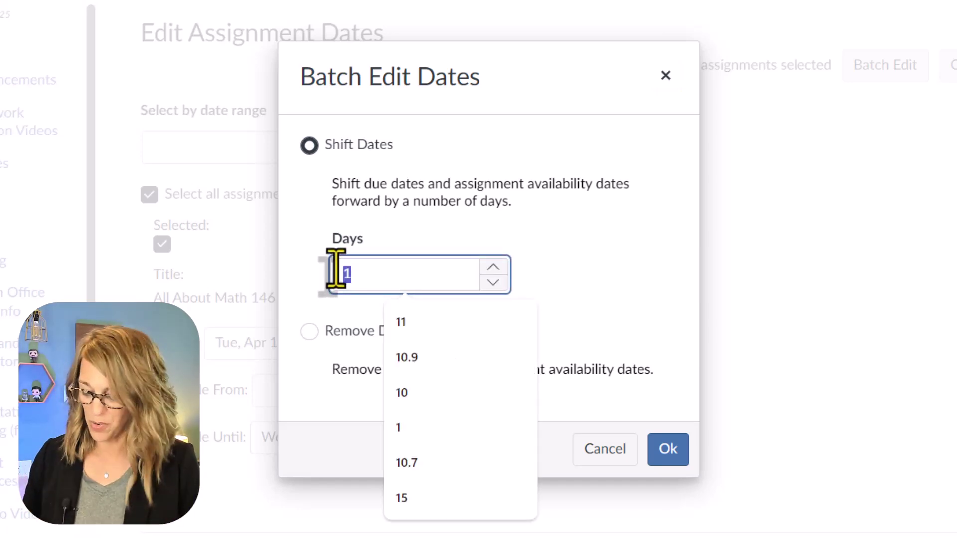
{"action": "type", "text": "98"}
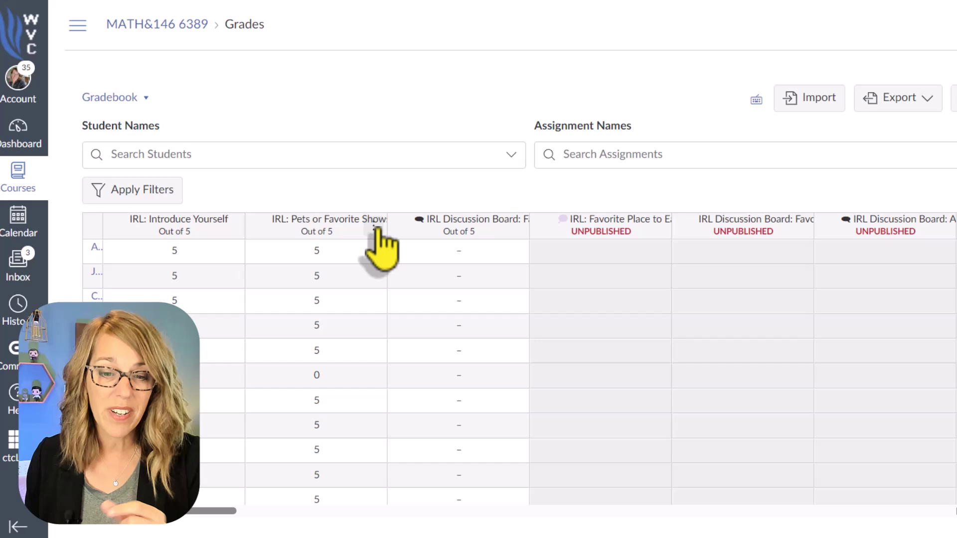
Step: Message the 2 Pets or Favorite Shows non-submitters with subject 'Still Time for This Assignment'
{"action": "left_click", "coordinate": [375, 230]}
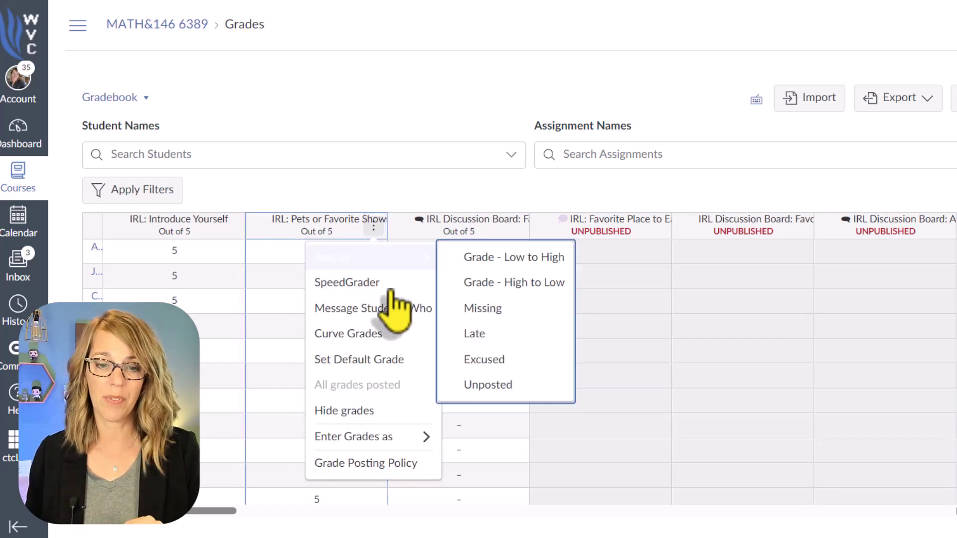
{"action": "left_click", "coordinate": [396, 310]}
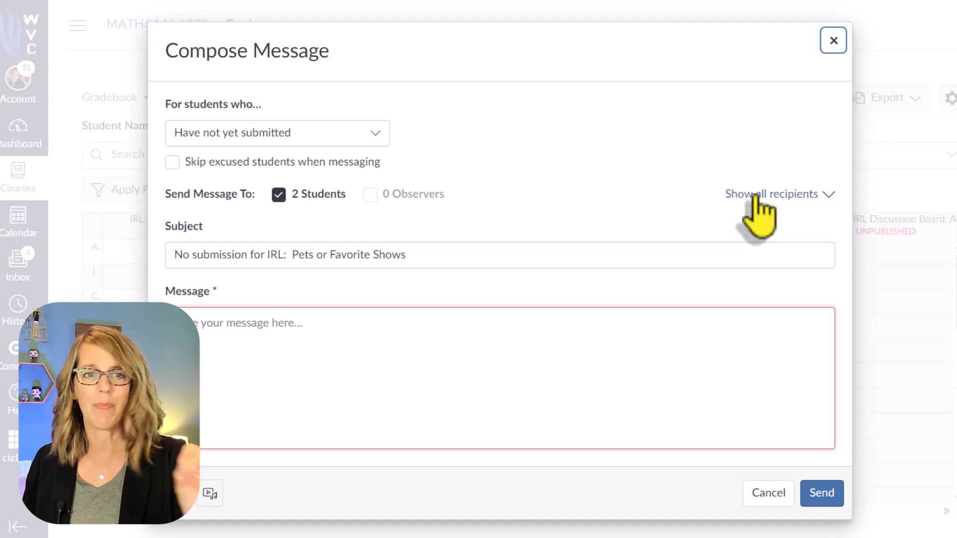
{"action": "left_click_drag", "start_coordinate": [411, 256], "coordinate": [62, 259]}
{"action": "type", "text": "Still "}
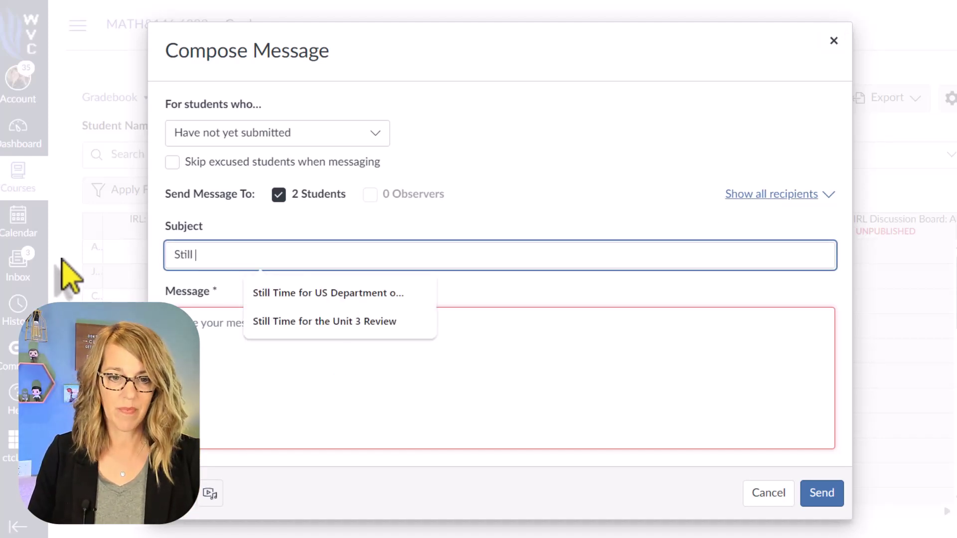
{"action": "type", "text": "Time for This Assignment"}
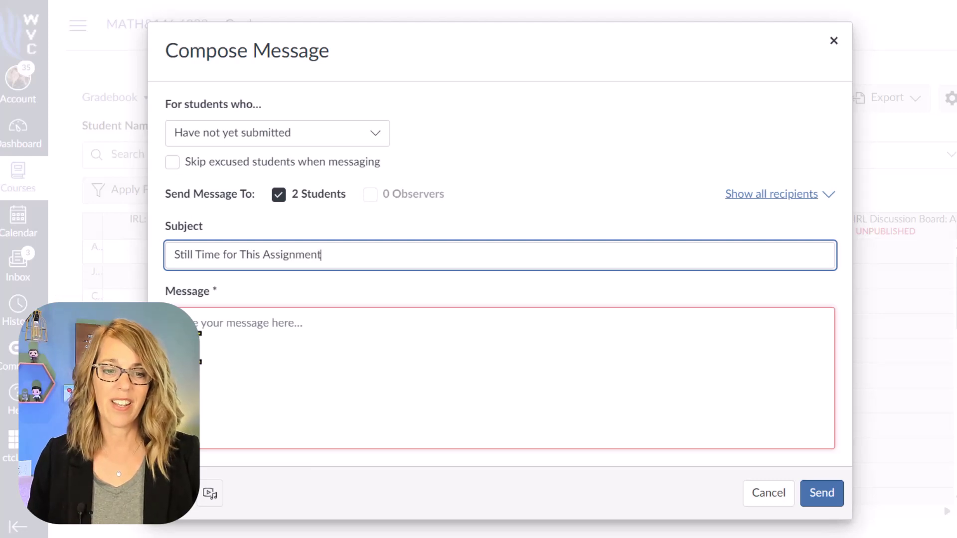
{"action": "left_click", "coordinate": [228, 327]}
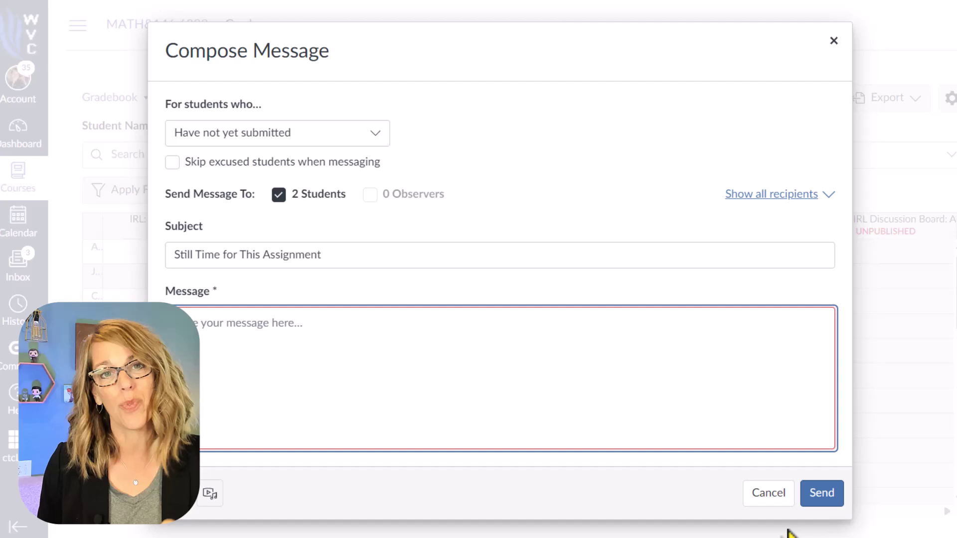
Step: Dismiss the message and set the out-of-office start date to June 23, 2025
{"action": "key", "text": "Escape"}
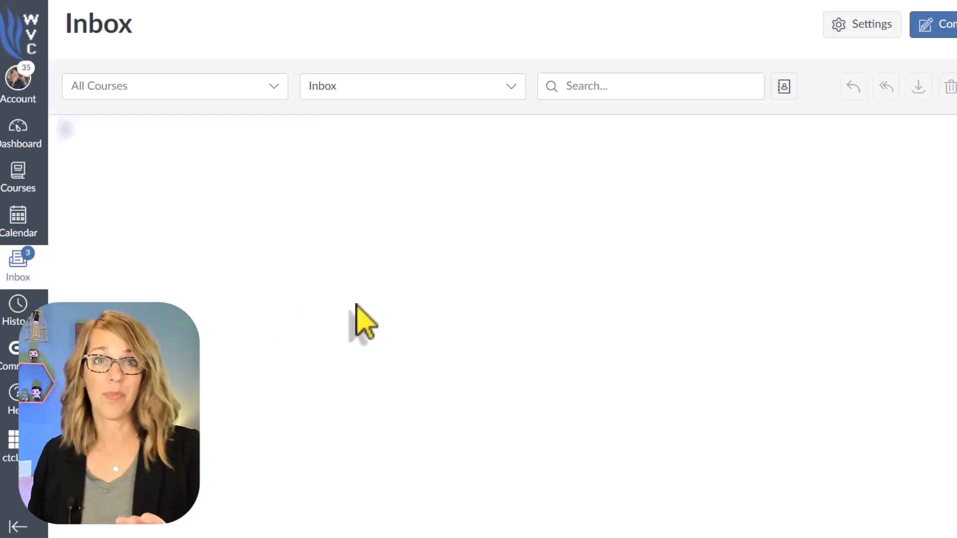
{"action": "left_click", "coordinate": [865, 37]}
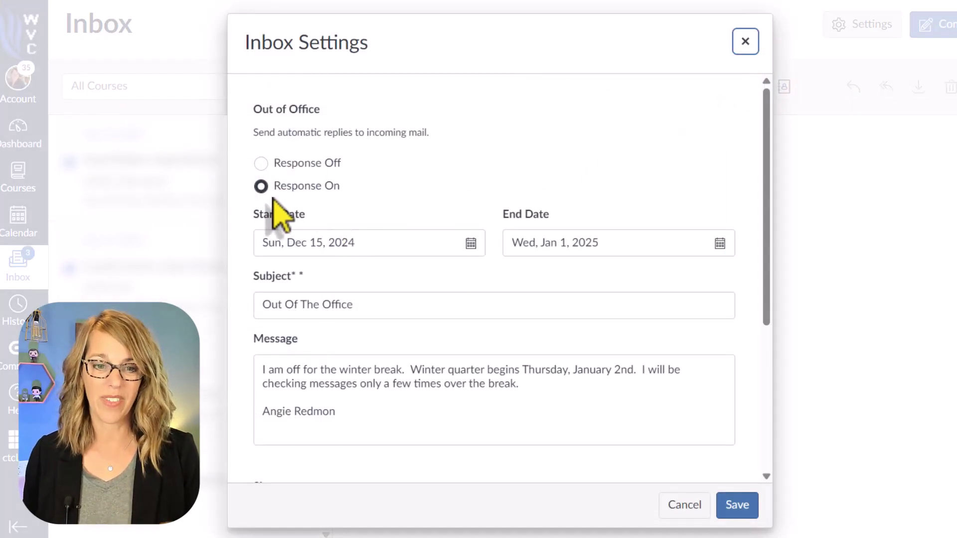
{"action": "left_click", "coordinate": [471, 243]}
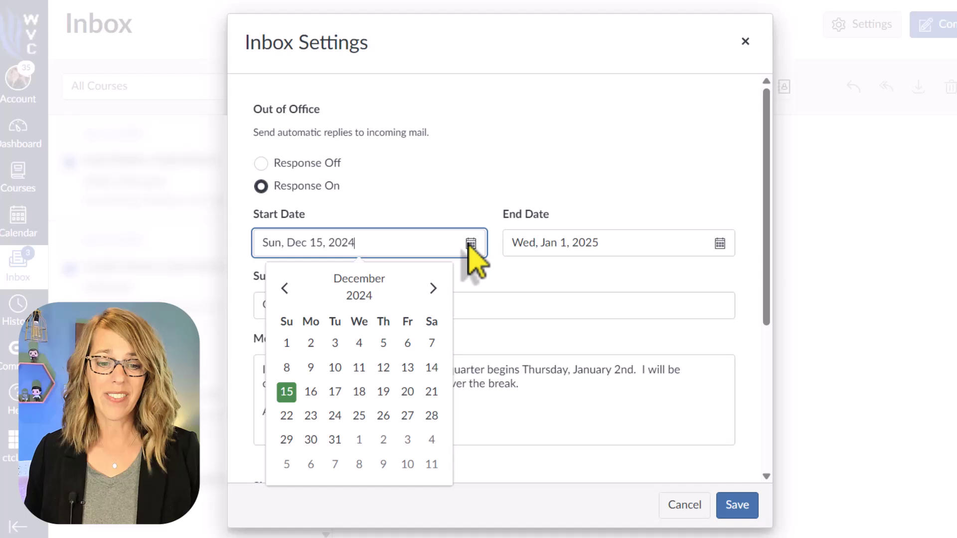
{"action": "left_click", "coordinate": [433, 288]}
{"action": "left_click", "coordinate": [433, 288]}
{"action": "left_click", "coordinate": [433, 288]}
{"action": "left_click", "coordinate": [433, 288]}
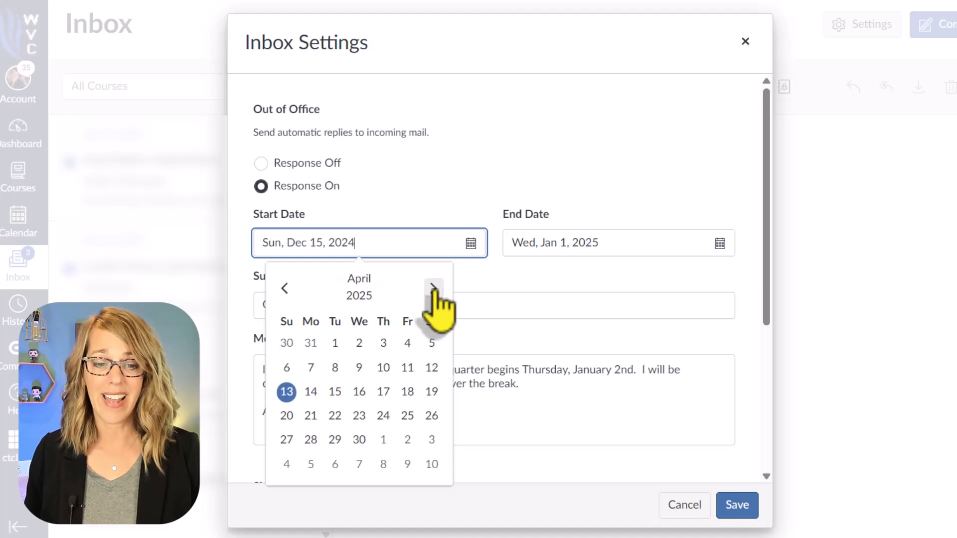
{"action": "left_click", "coordinate": [433, 288]}
{"action": "left_click", "coordinate": [434, 288]}
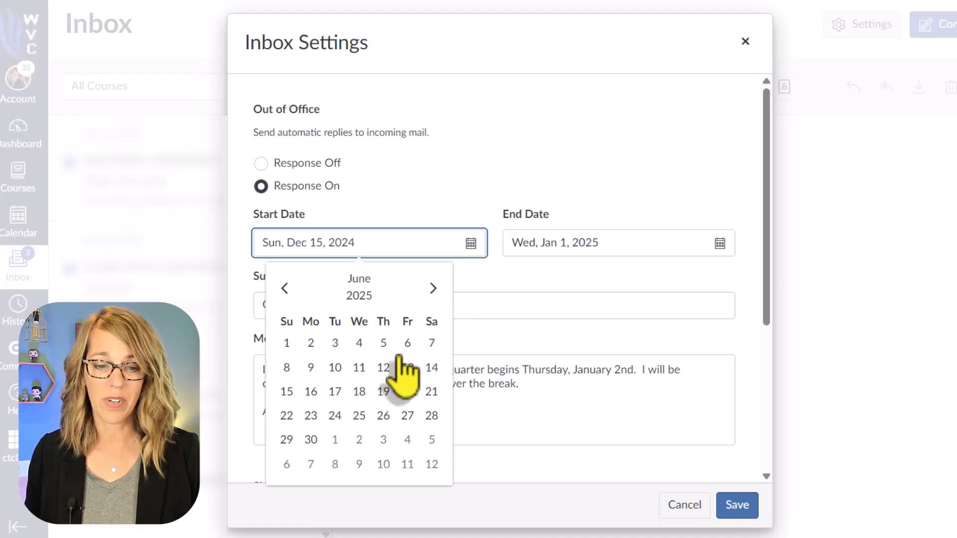
{"action": "left_click", "coordinate": [311, 415]}
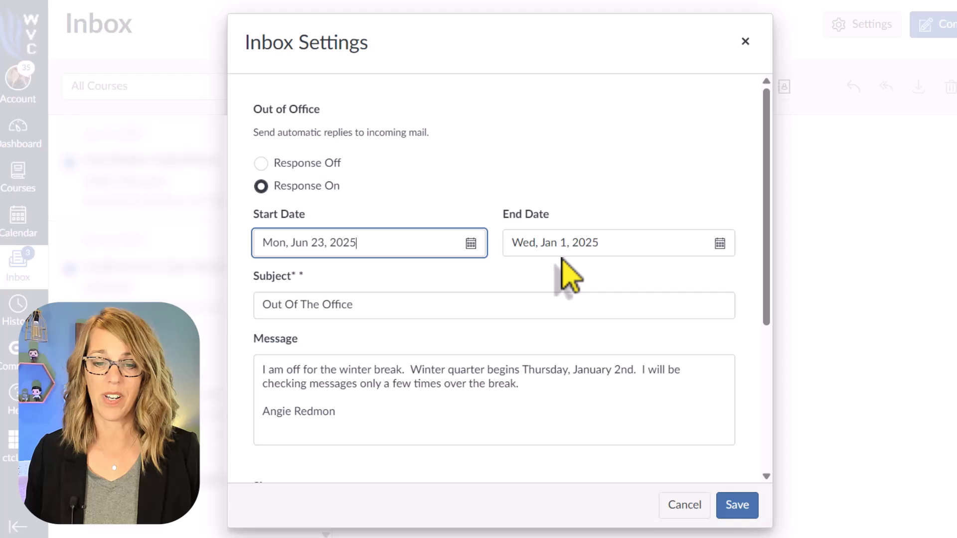
Step: Set the out-of-office end date to September 8, 2025
{"action": "left_click", "coordinate": [719, 243]}
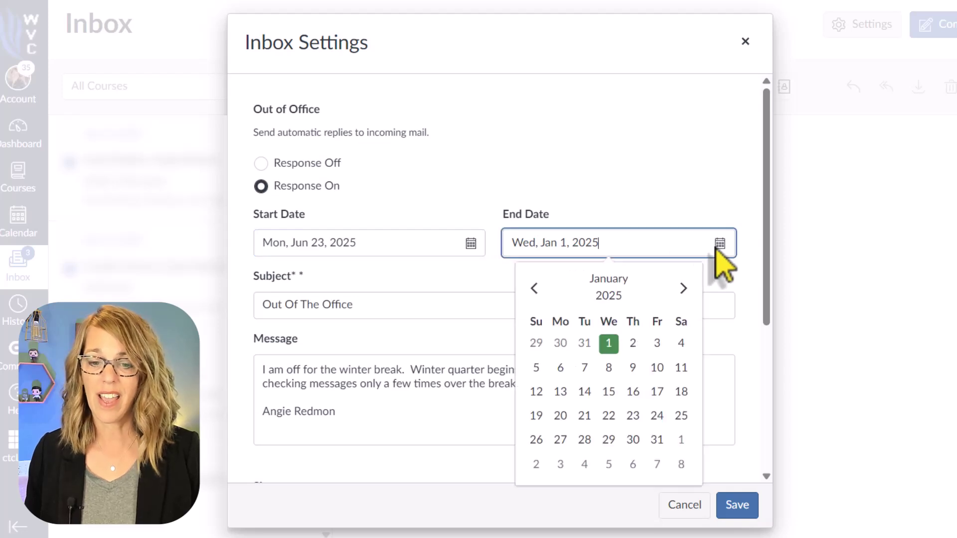
{"action": "left_click", "coordinate": [683, 288]}
{"action": "left_click", "coordinate": [683, 288]}
{"action": "left_click", "coordinate": [683, 288]}
{"action": "left_click", "coordinate": [683, 288]}
{"action": "left_click", "coordinate": [683, 288]}
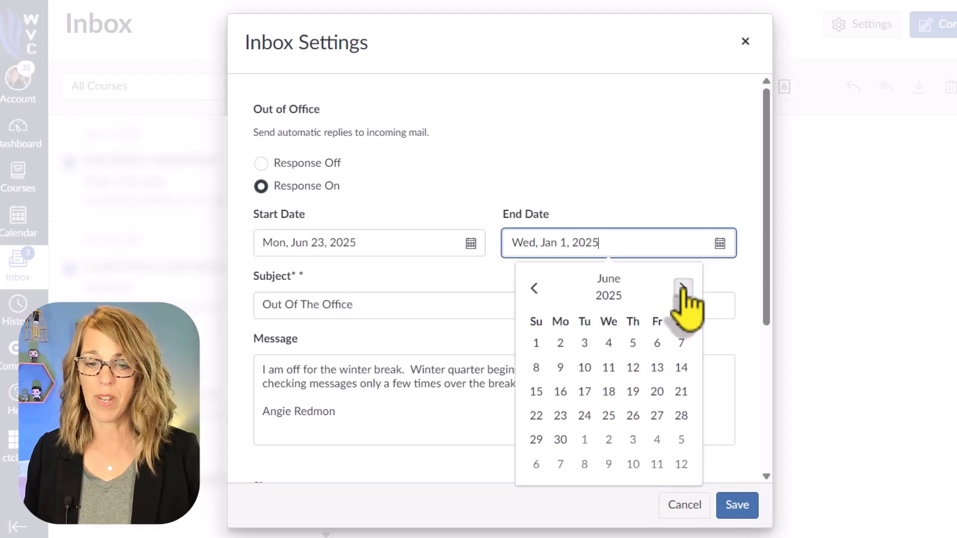
{"action": "left_click", "coordinate": [683, 288]}
{"action": "left_click", "coordinate": [683, 288]}
{"action": "left_click", "coordinate": [683, 288]}
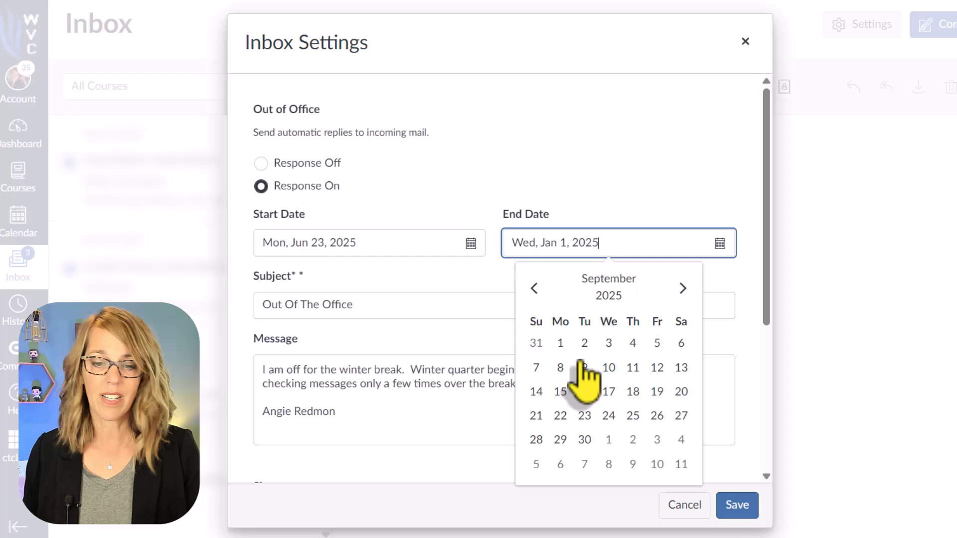
{"action": "left_click", "coordinate": [560, 368]}
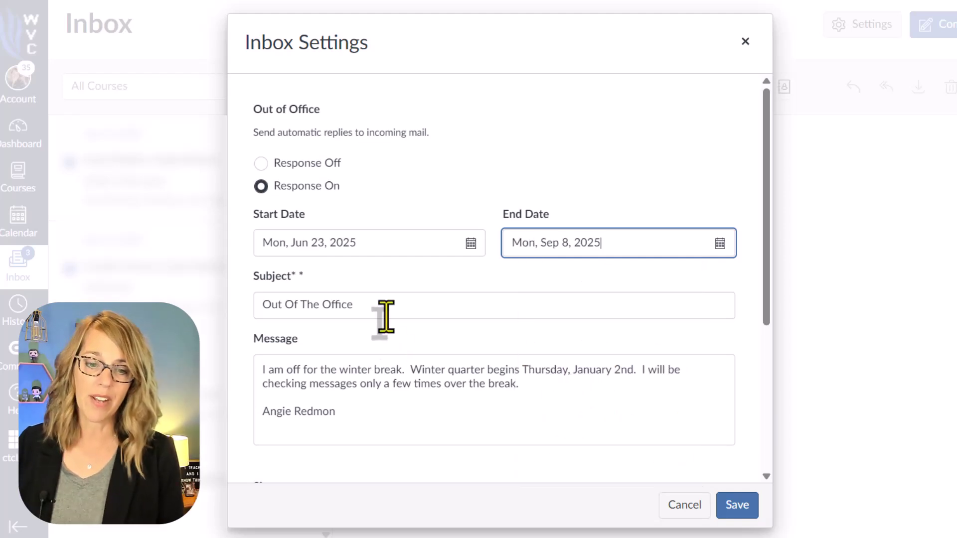
Step: Change 'winter' to 'summer' in the reply and delete the winter quarter sentence
{"action": "left_click_drag", "start_coordinate": [371, 371], "coordinate": [336, 371]}
{"action": "type", "text": "summer"}
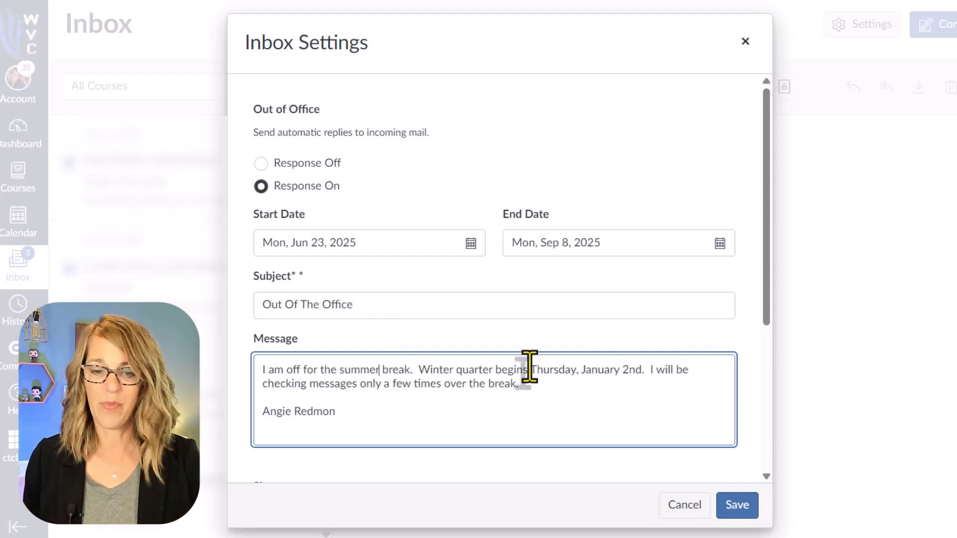
{"action": "left_click_drag", "start_coordinate": [416, 369], "coordinate": [640, 369]}
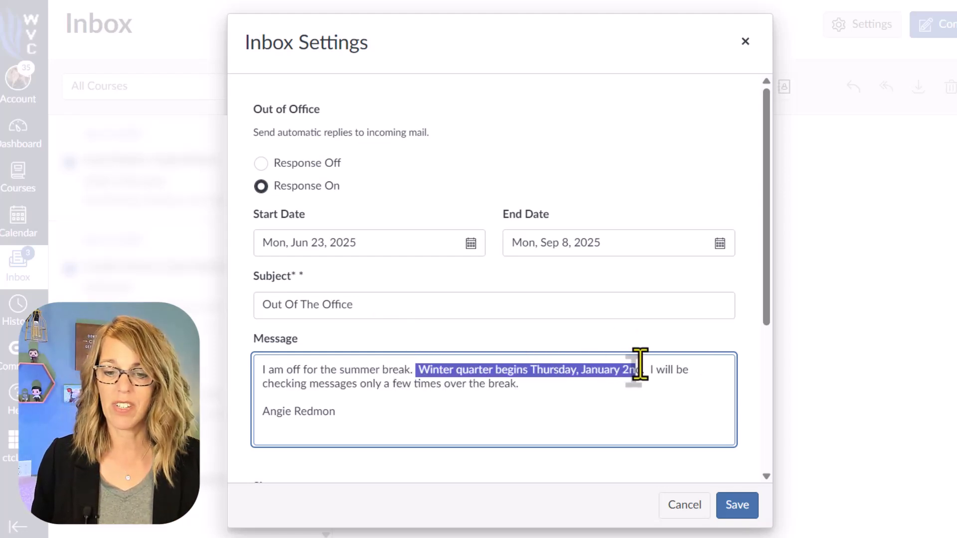
{"action": "key", "text": "BackSpace"}
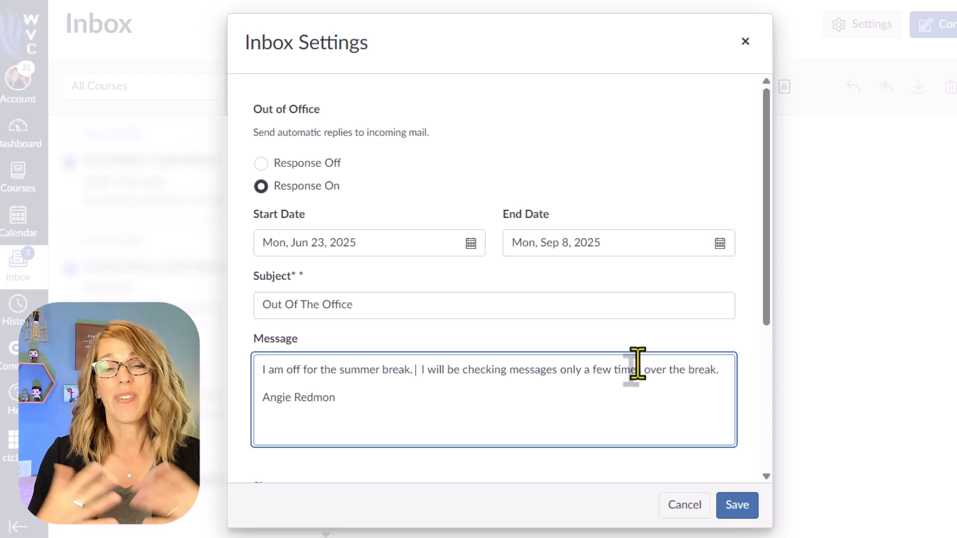